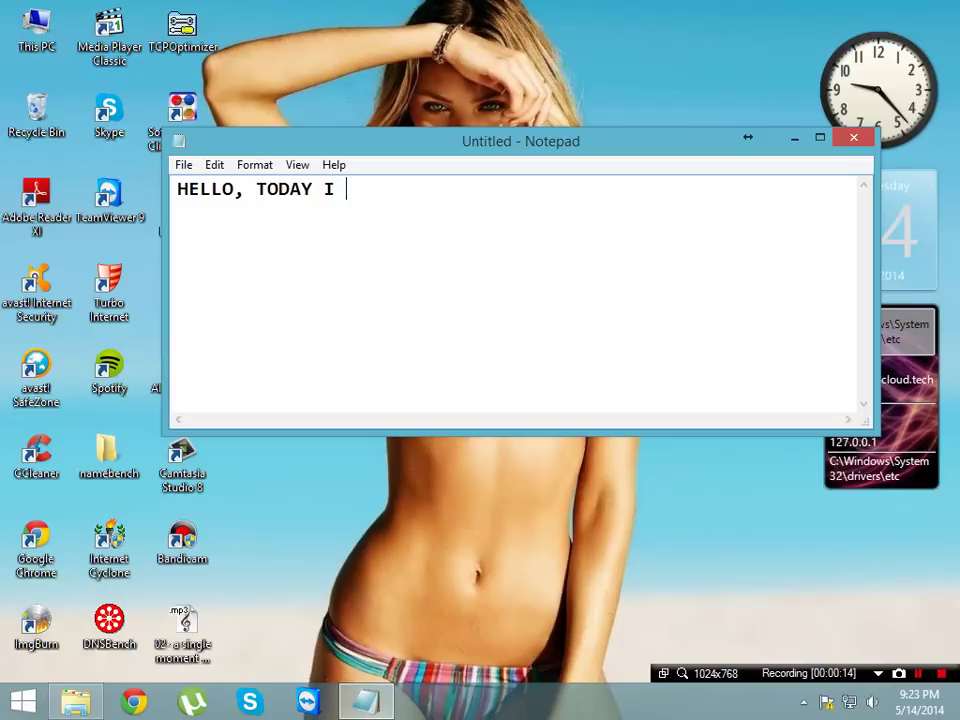
# - Complete the opening line after "HELLO, TODAY I" with "WILL SHOW U HOW TO EDIT YOUR HOSTS FILE IN WINDOWS 8.1" and end the line
pyautogui.write('WILL S')
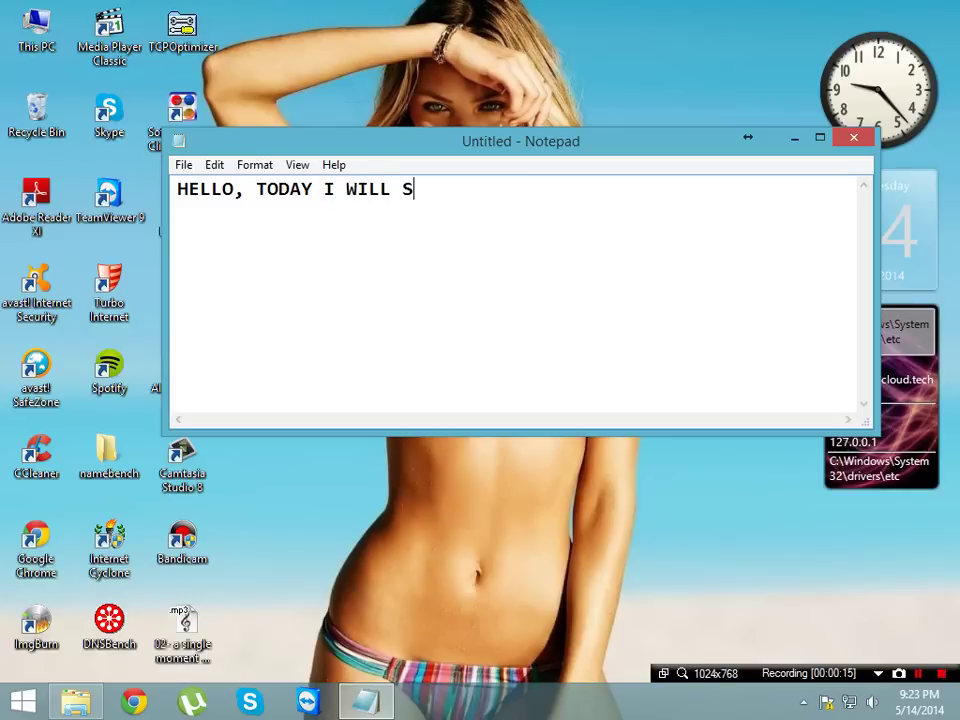
pyautogui.write('HOW U')
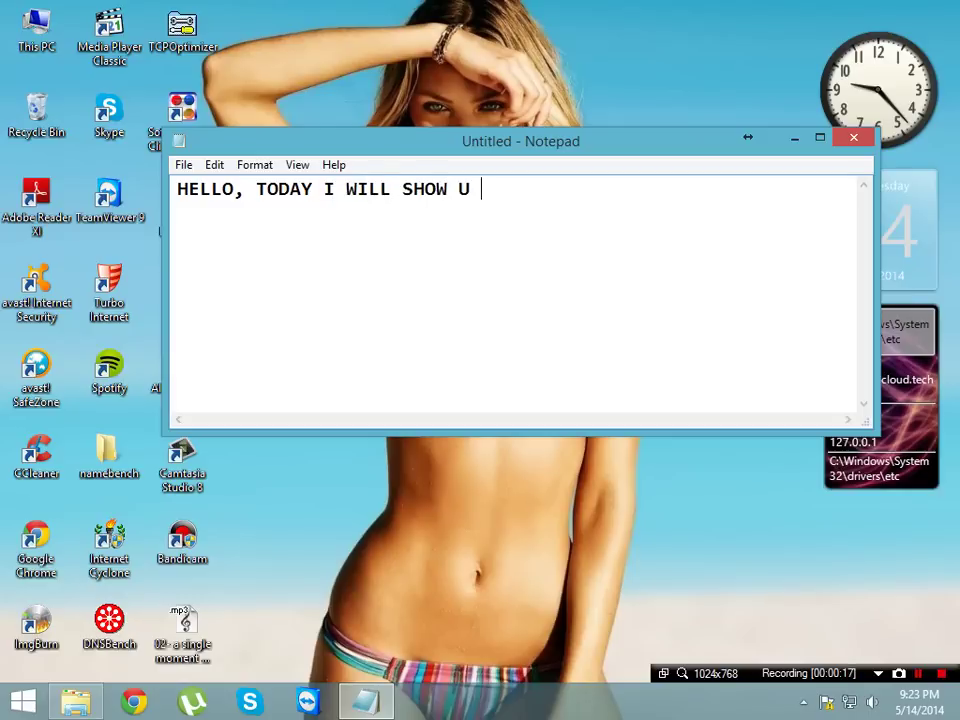
pyautogui.write(' HOW TO EDI')
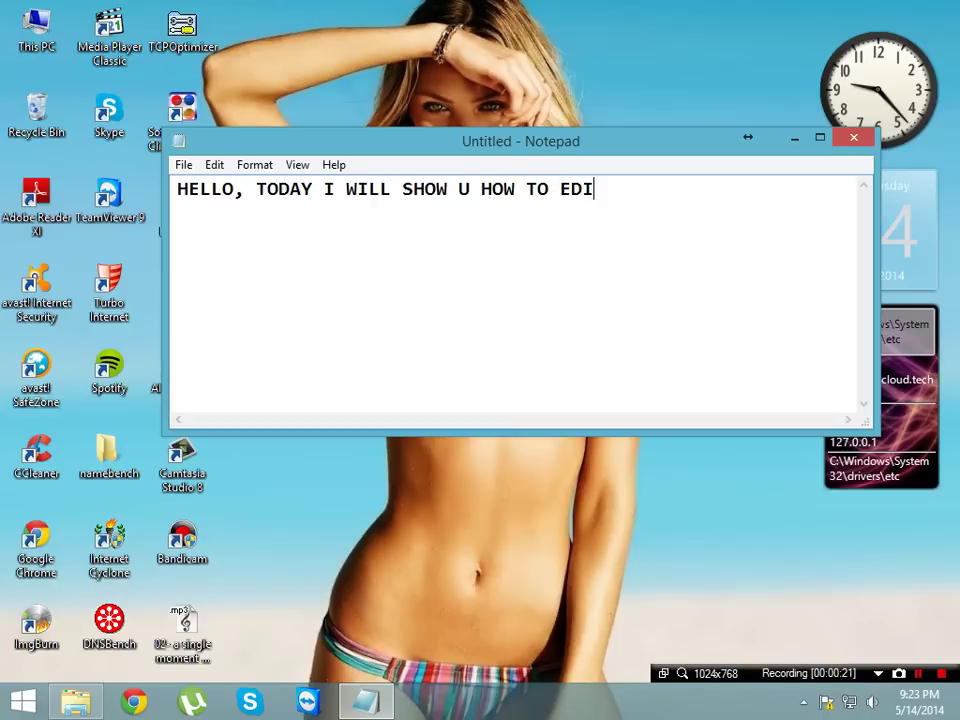
pyautogui.write('T YOUR HOSTS')
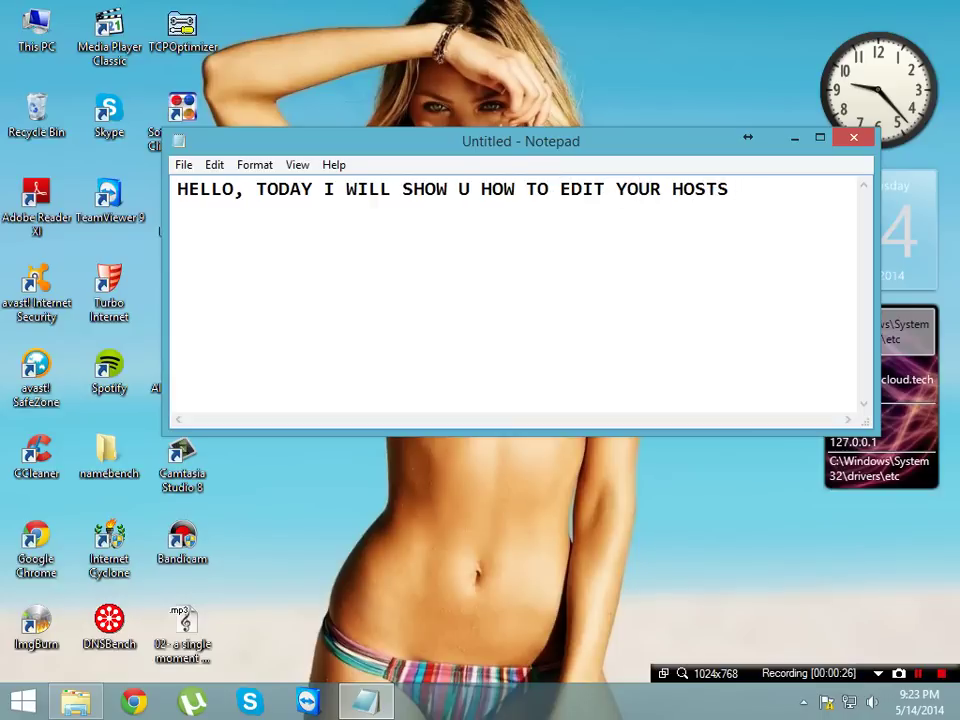
pyautogui.write(' FILE IN WINDOWS ')
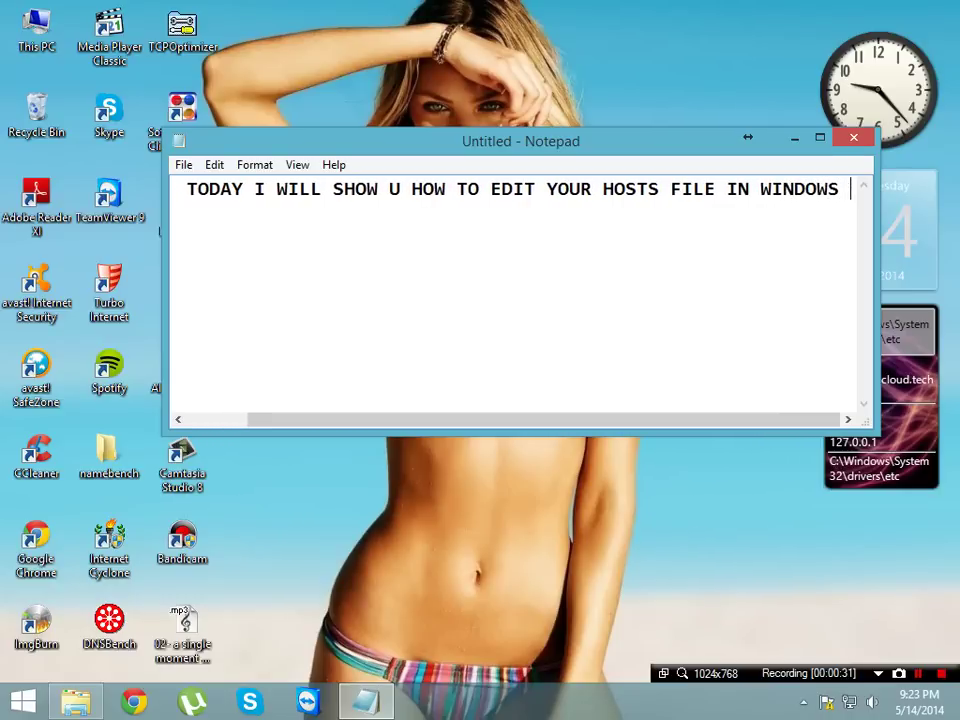
pyautogui.write('8.1')
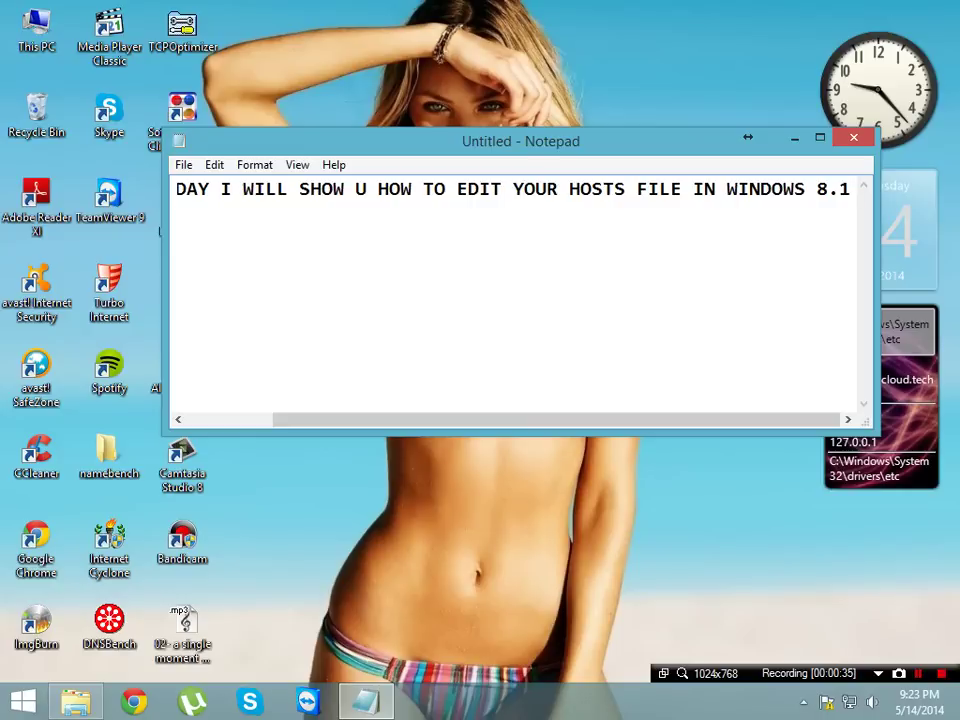
pyautogui.press('Return')
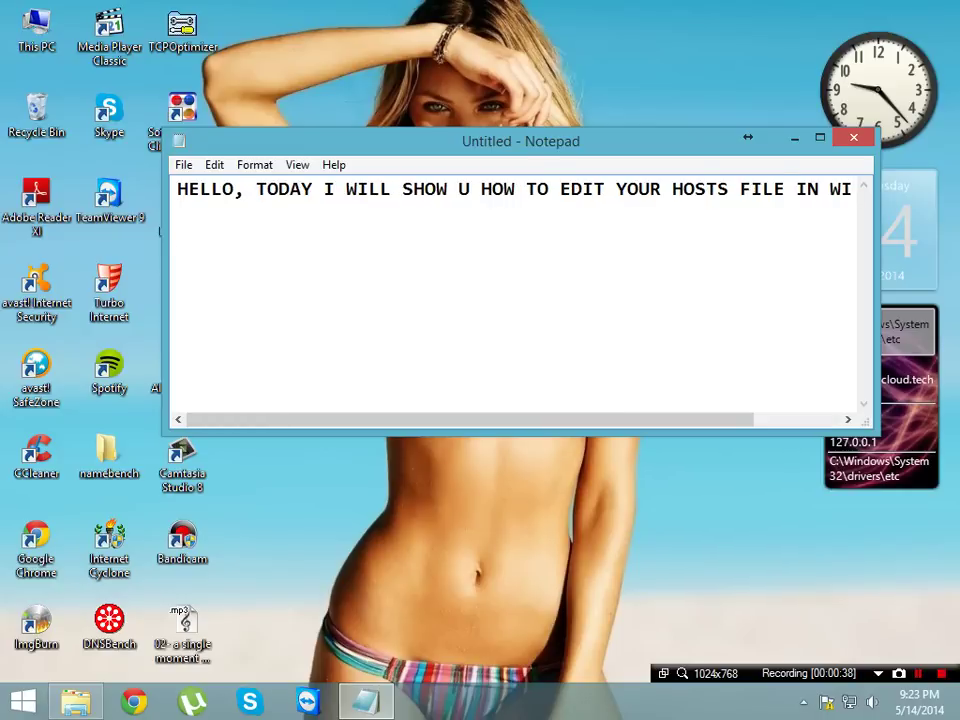
# - Add the instruction "FIRST OPEN NOTEPAD" below the opening line, separated by a blank line
pyautogui.write('FIRST GO TO THE')
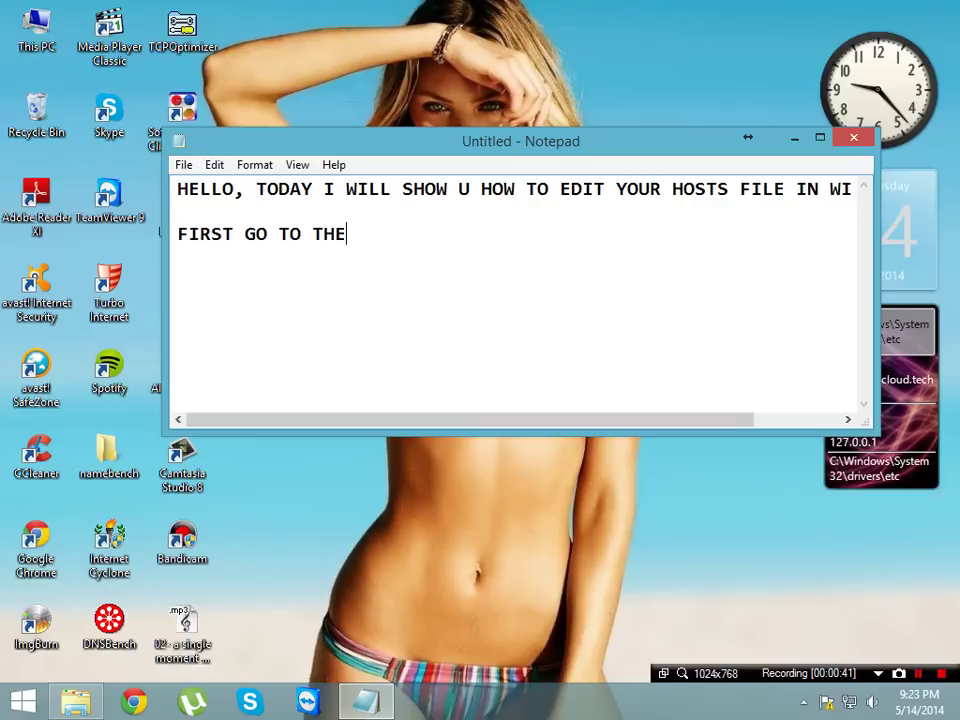
pyautogui.write(' DID')
pyautogui.press('BackSpace')
pyautogui.press('BackSpace')
pyautogui.press('BackSpace')
pyautogui.press('BackSpace')
pyautogui.press('BackSpace')
pyautogui.press('BackSpace')
pyautogui.press('BackSpace')
pyautogui.press('BackSpace')
pyautogui.press('BackSpace')
pyautogui.press('BackSpace')
pyautogui.press('BackSpace')
pyautogui.press('BackSpace')
pyautogui.press('BackSpace')
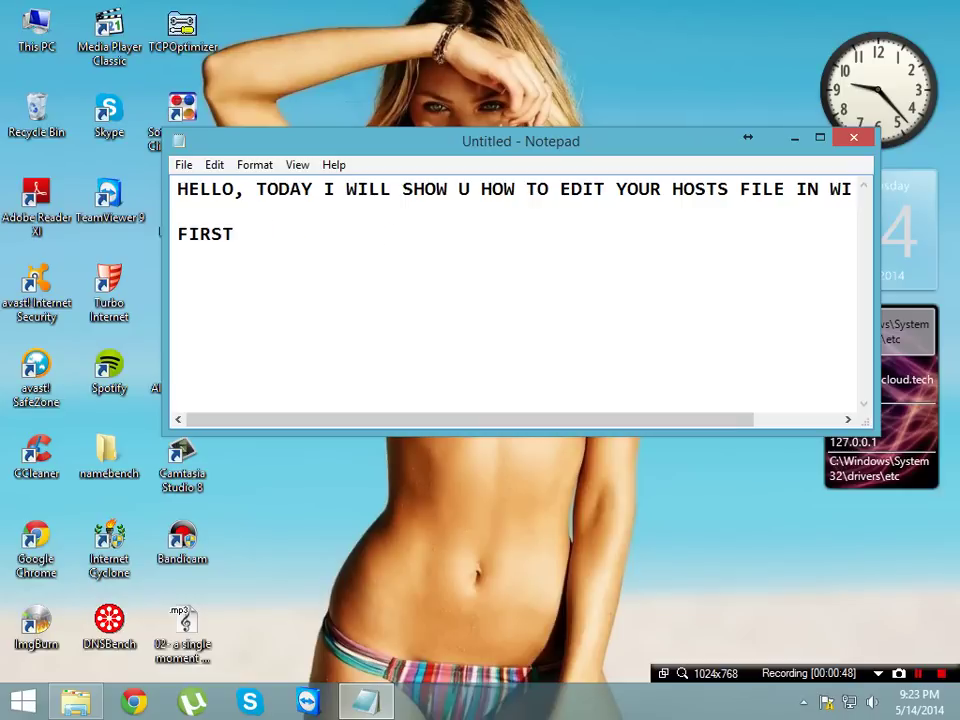
pyautogui.write('OPEN N')
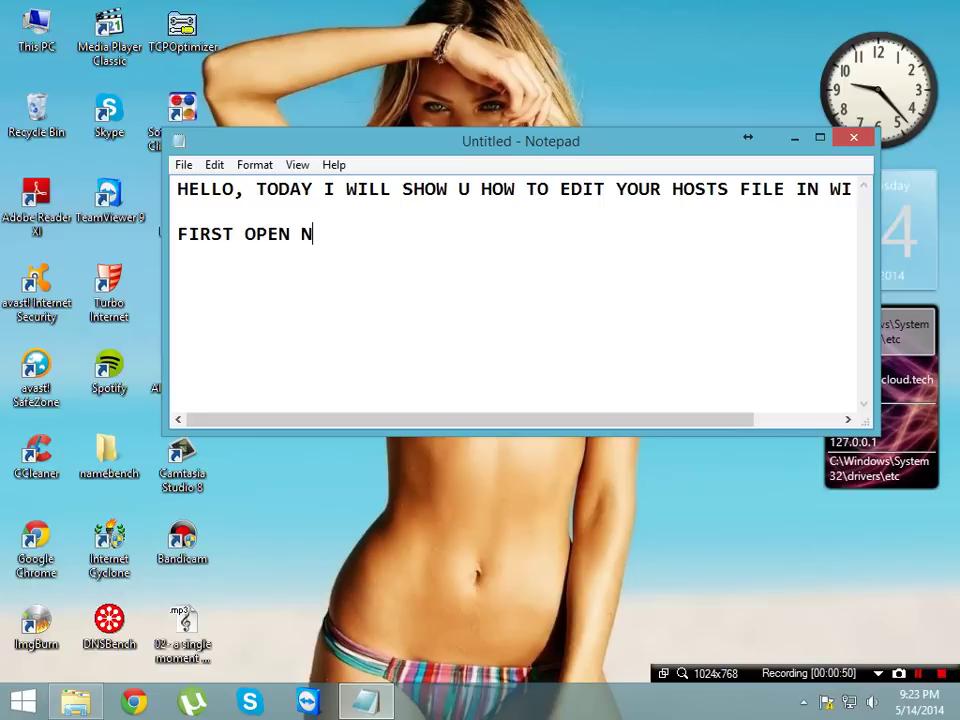
pyautogui.write('OTEPAD')
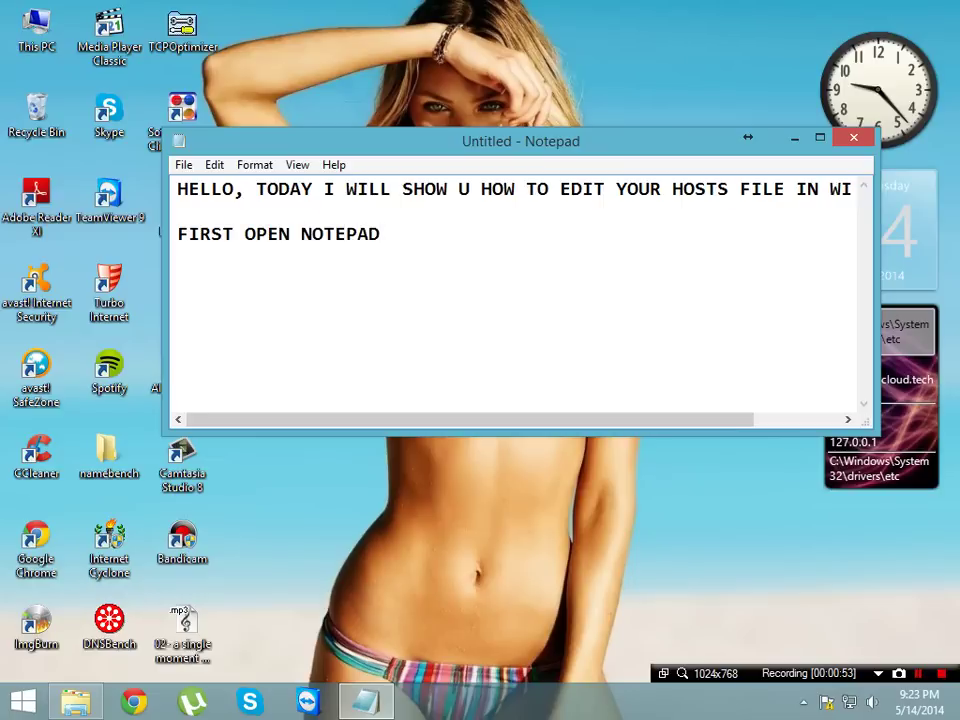
# - Minimize the notes window and try to open Notepad through a system search for "NOTE"
pyautogui.click(795, 139)
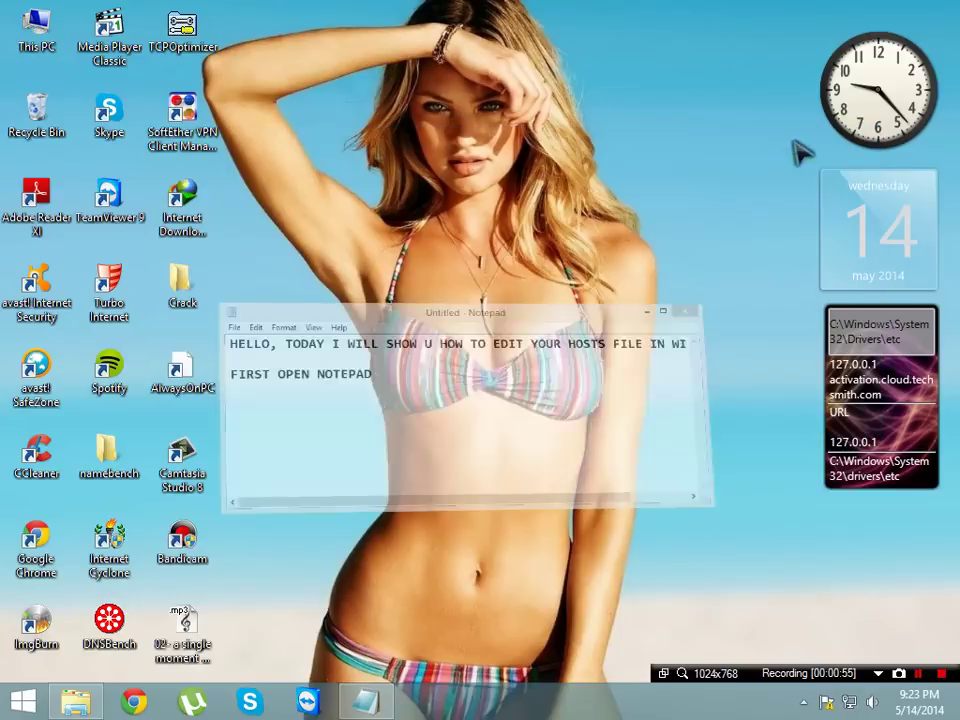
pyautogui.moveTo(955, 5)
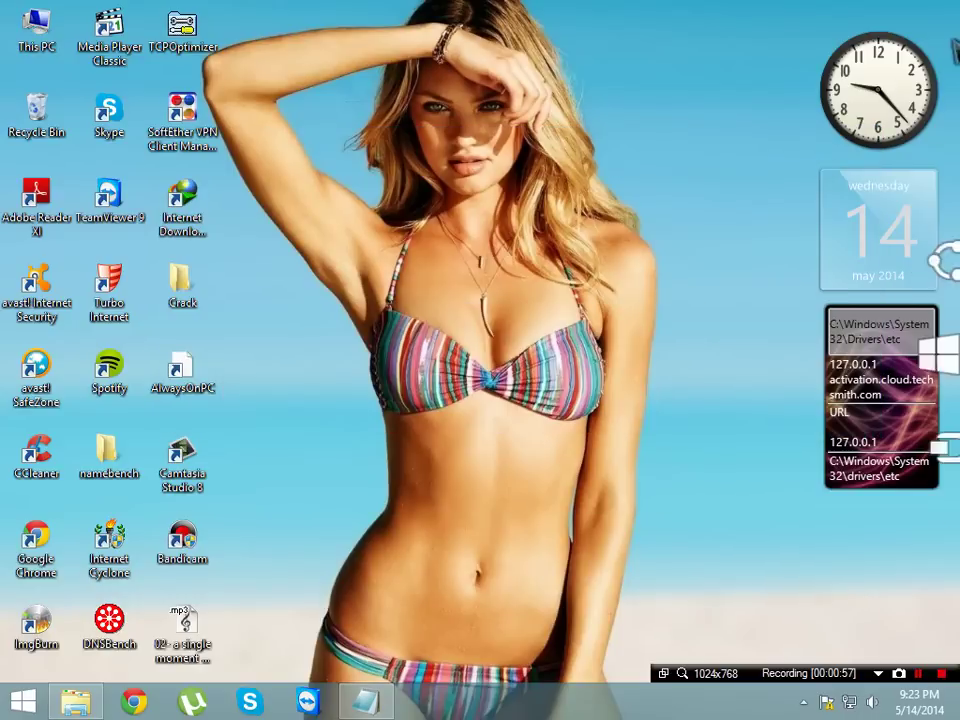
pyautogui.click(920, 172)
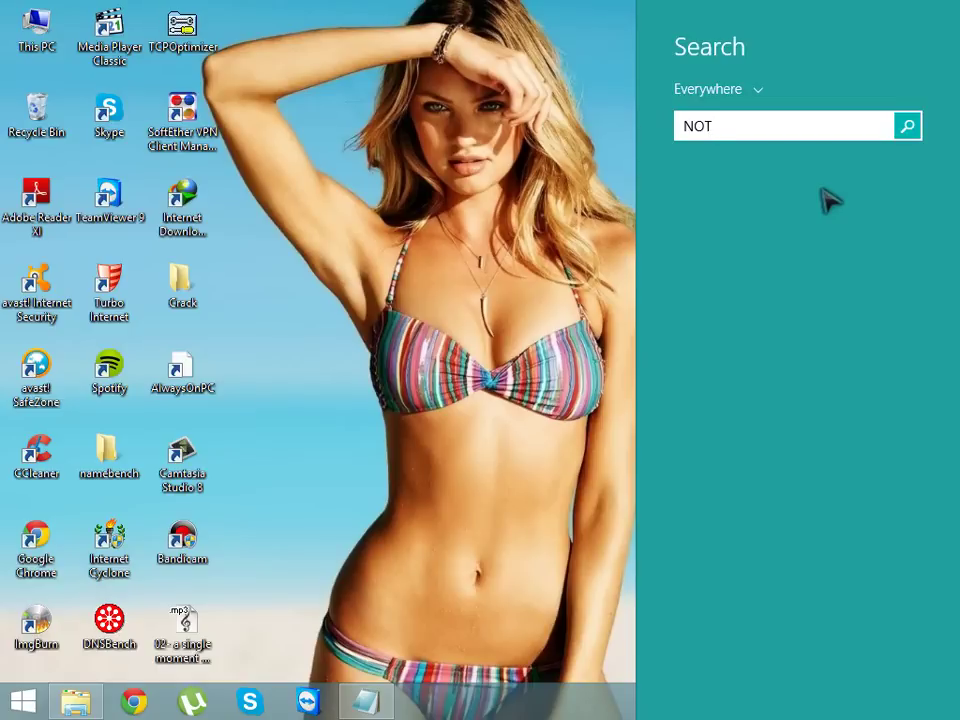
pyautogui.write('EE')
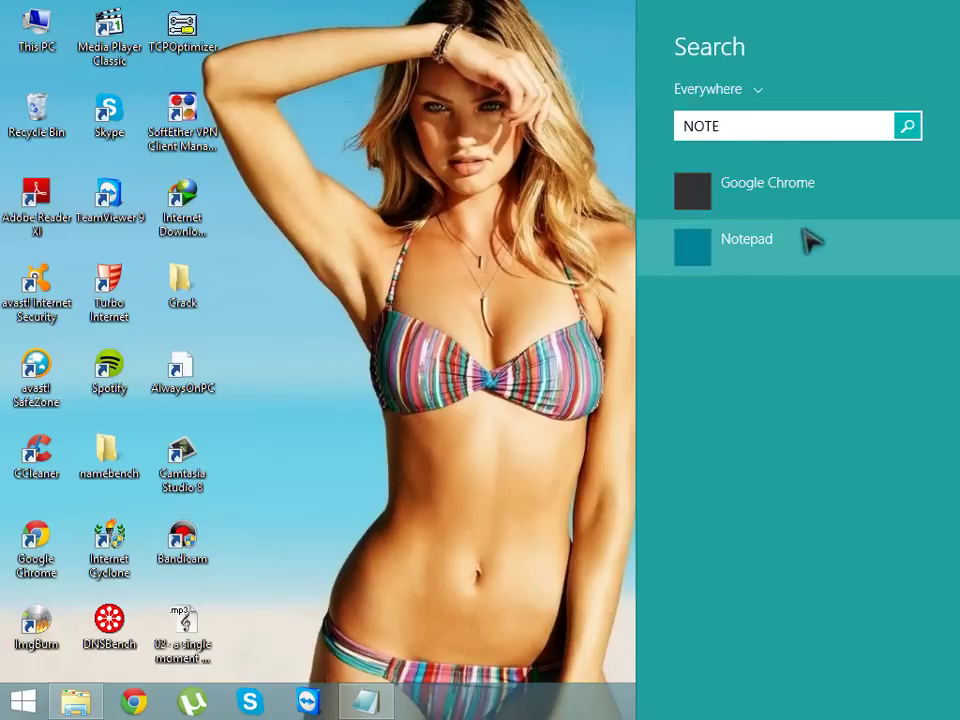
pyautogui.click(800, 240)
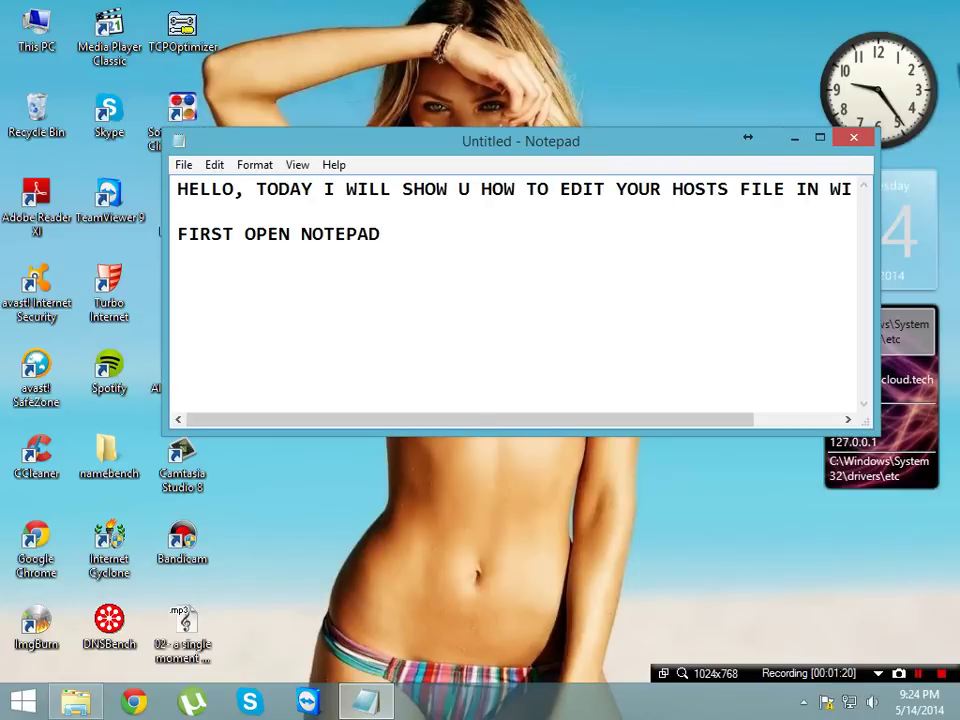
# - Search the system for Notepad, run it as administrator, and move the new blank window below the written notes
pyautogui.moveTo(952, 212)
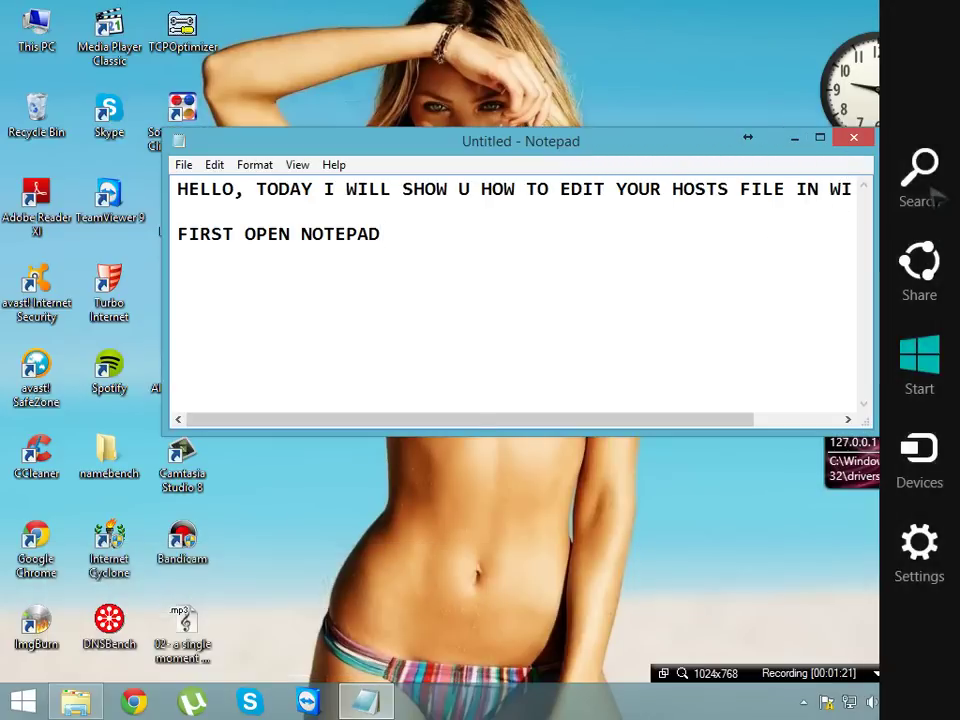
pyautogui.click(937, 198)
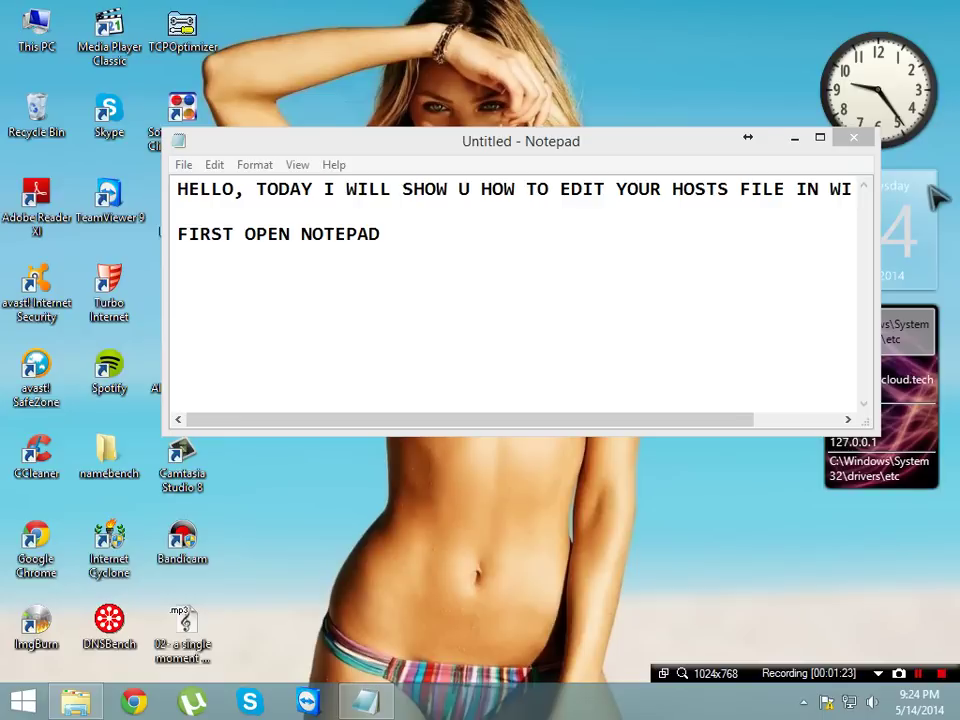
pyautogui.press('super+s')
pyautogui.write('Notepad')
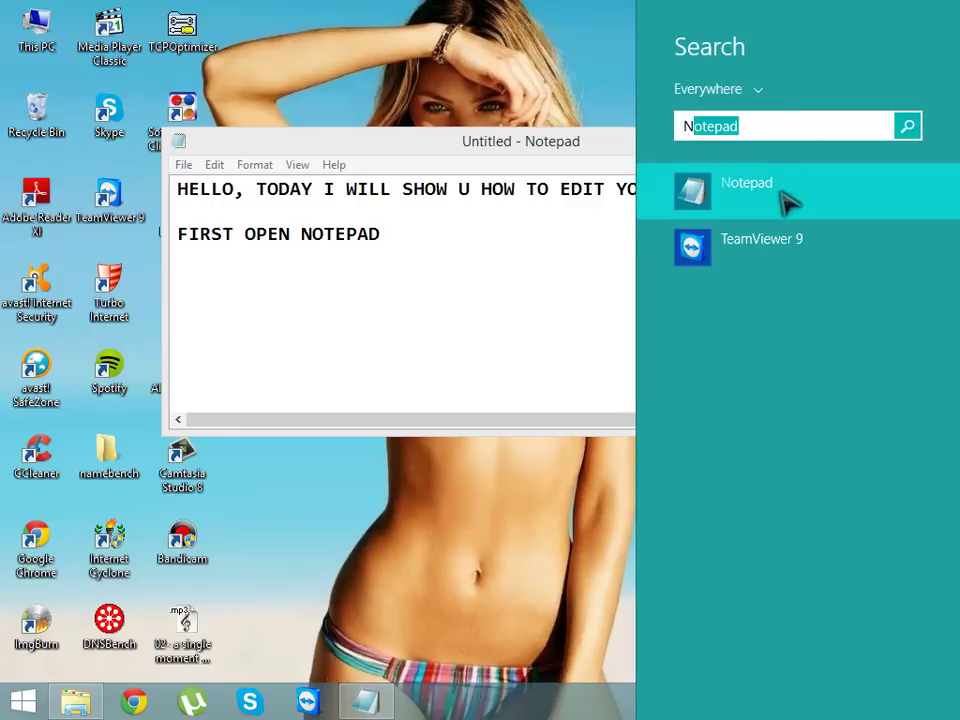
pyautogui.rightClick(782, 195)
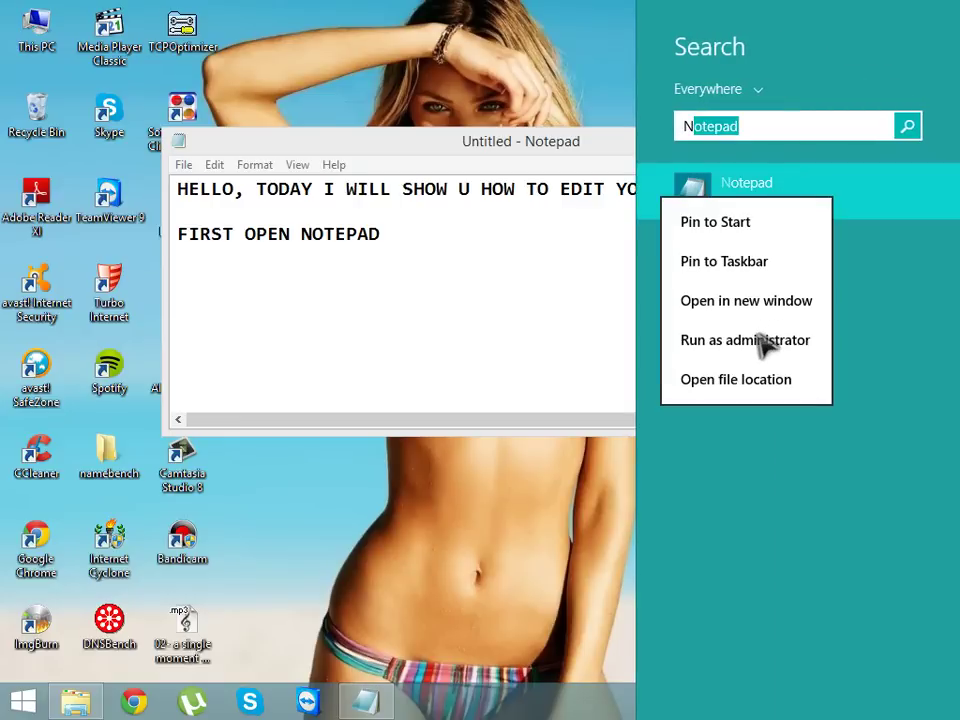
pyautogui.click(705, 347)
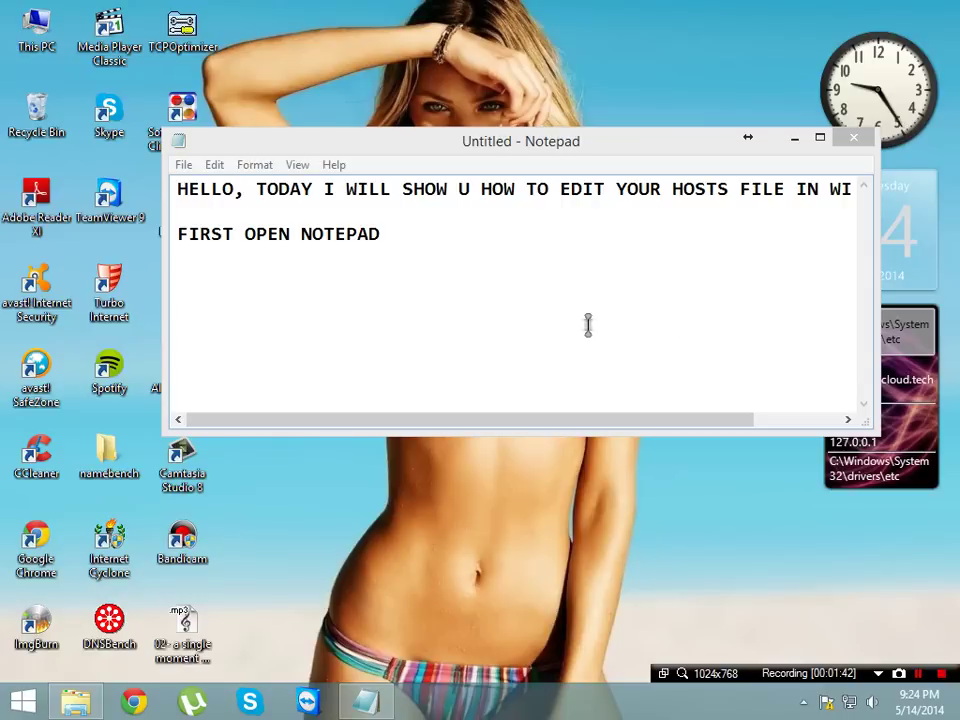
pyautogui.hotkey('ctrl', 'a')
pyautogui.press('Delete')
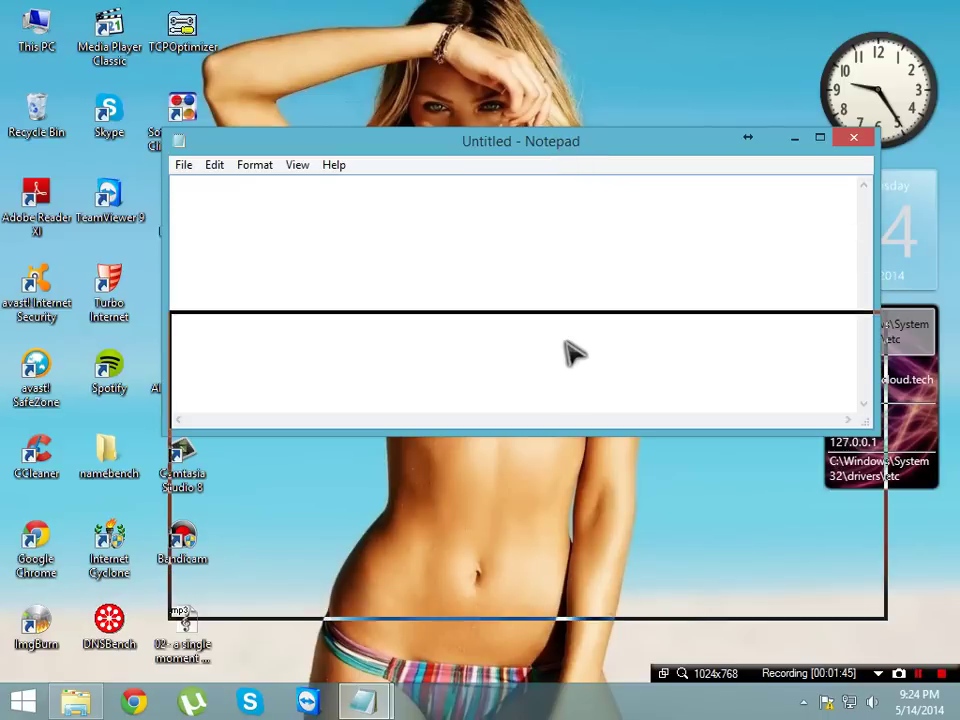
pyautogui.moveTo(565, 370); pyautogui.dragTo(566, 370)
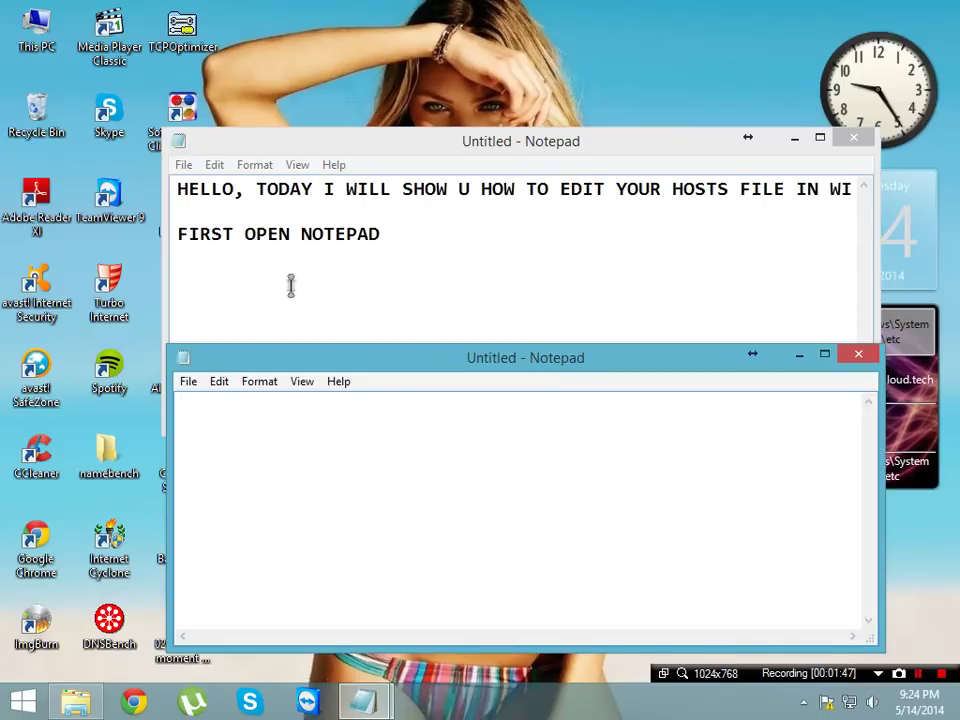
# - Add the line "MAKE SURE U RUN IT AS ADMIN" to the notes under "FIRST OPEN NOTEPAD", separated by a blank line
pyautogui.click(231, 279)
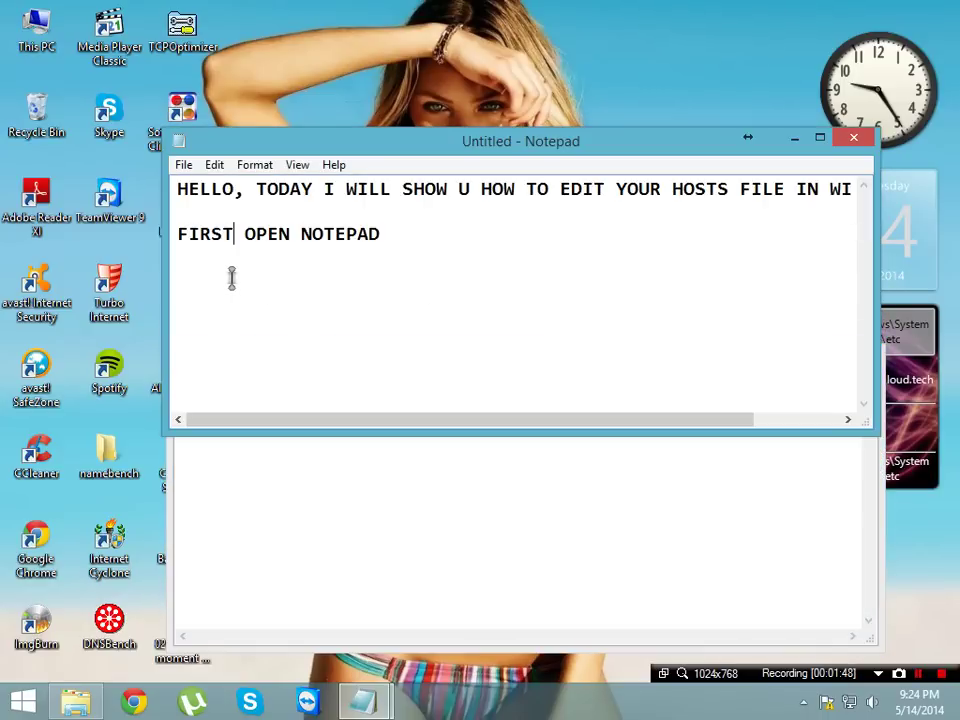
pyautogui.click(414, 234)
pyautogui.press('Return')
pyautogui.write('MA')
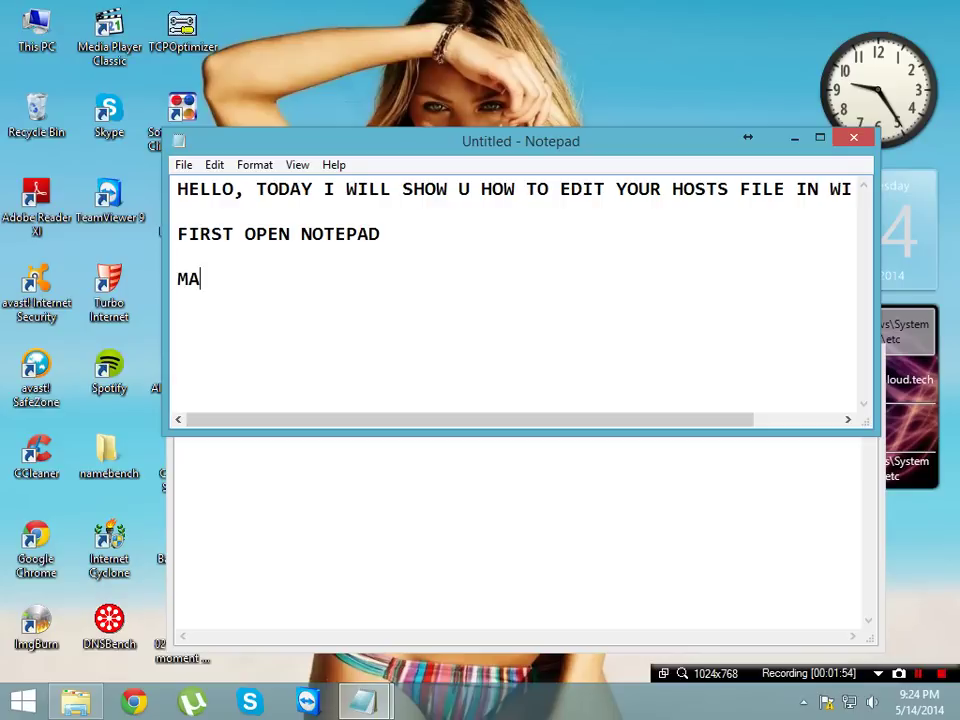
pyautogui.write('KR SURE')
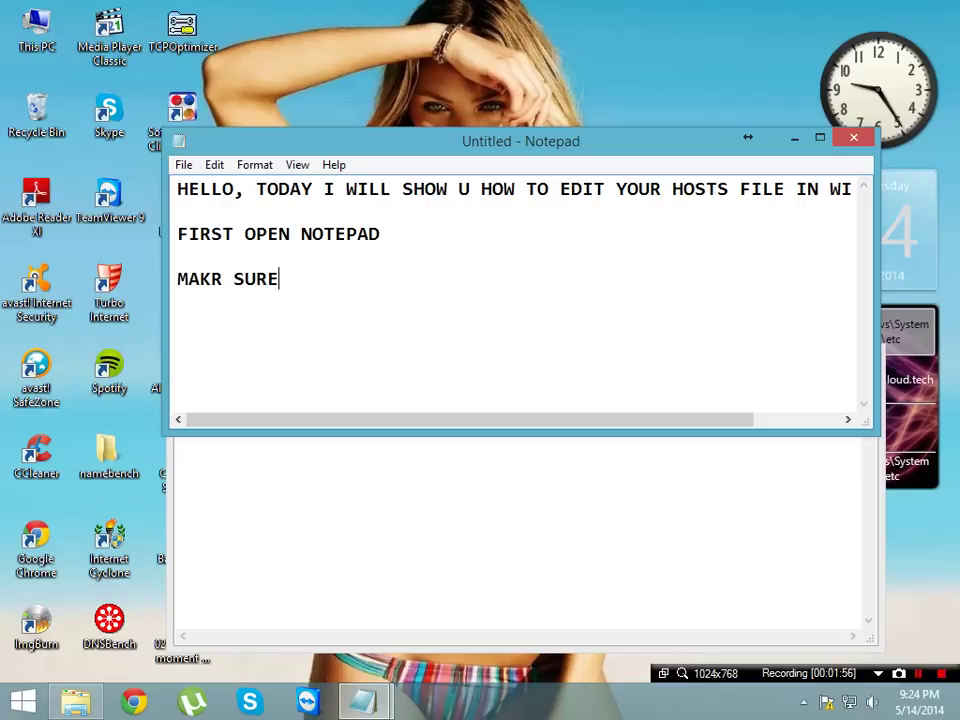
pyautogui.write(' U RUN IT A')
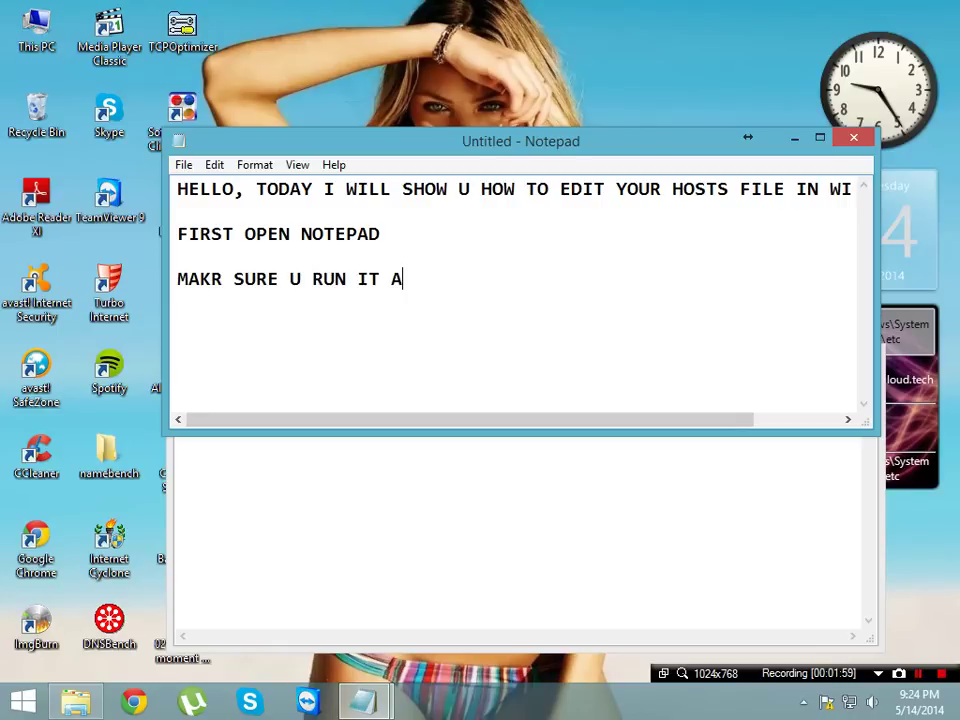
pyautogui.write('S ADIM')
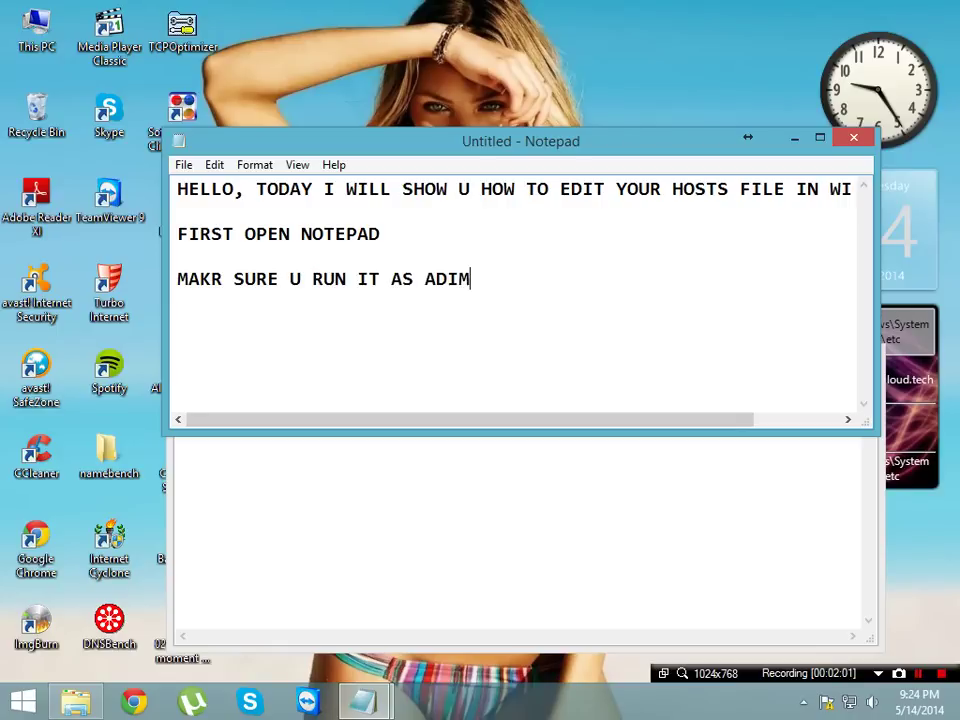
pyautogui.press('BackSpace')
pyautogui.press('BackSpace')
pyautogui.write('MIN')
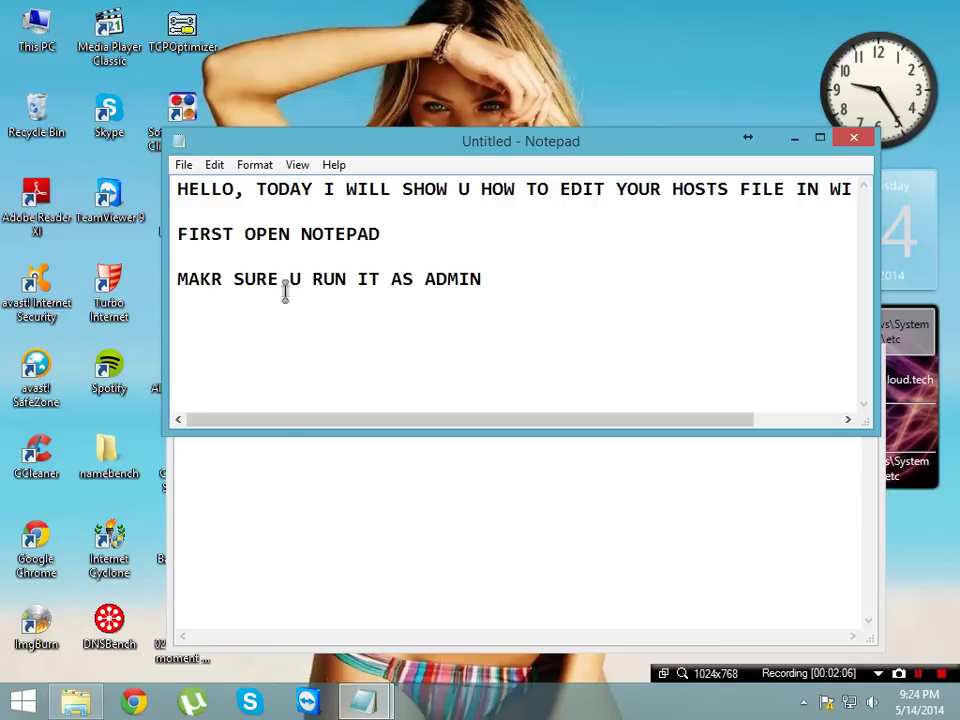
pyautogui.click(226, 287)
pyautogui.press('BackSpace')
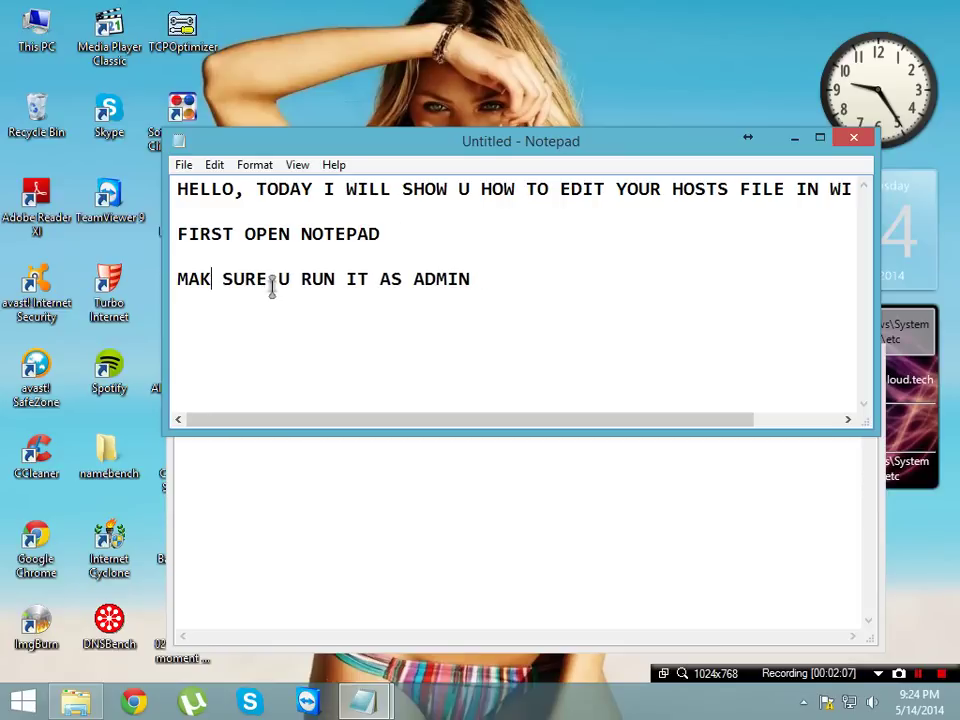
pyautogui.write('E')
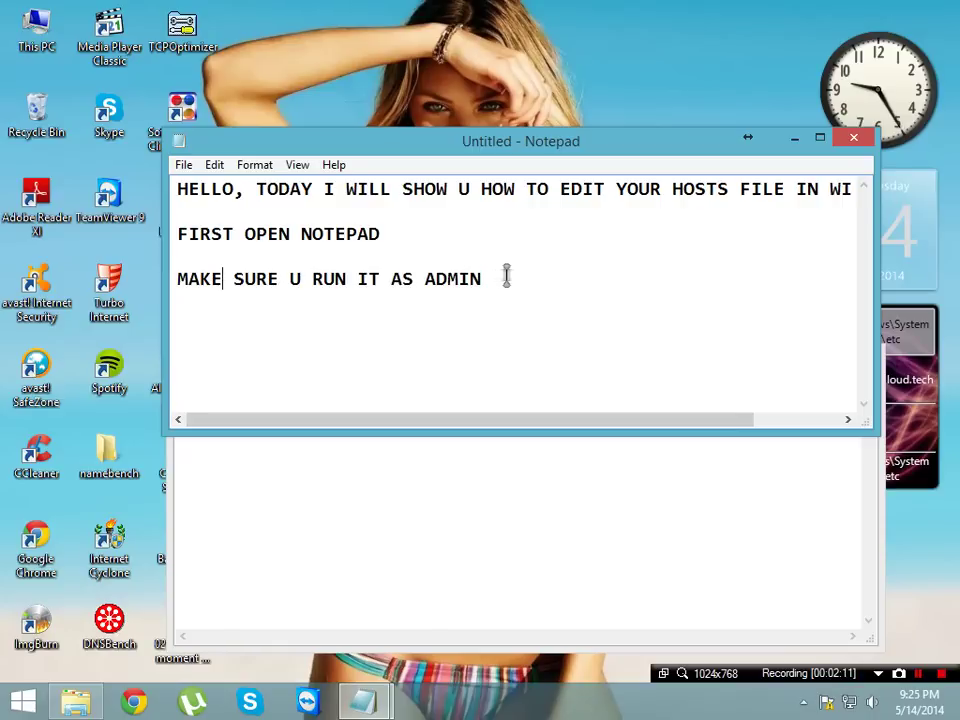
# - With the notes minimized, move the blank Notepad window up to their former place, and bring the notes back to the front
pyautogui.click(795, 139)
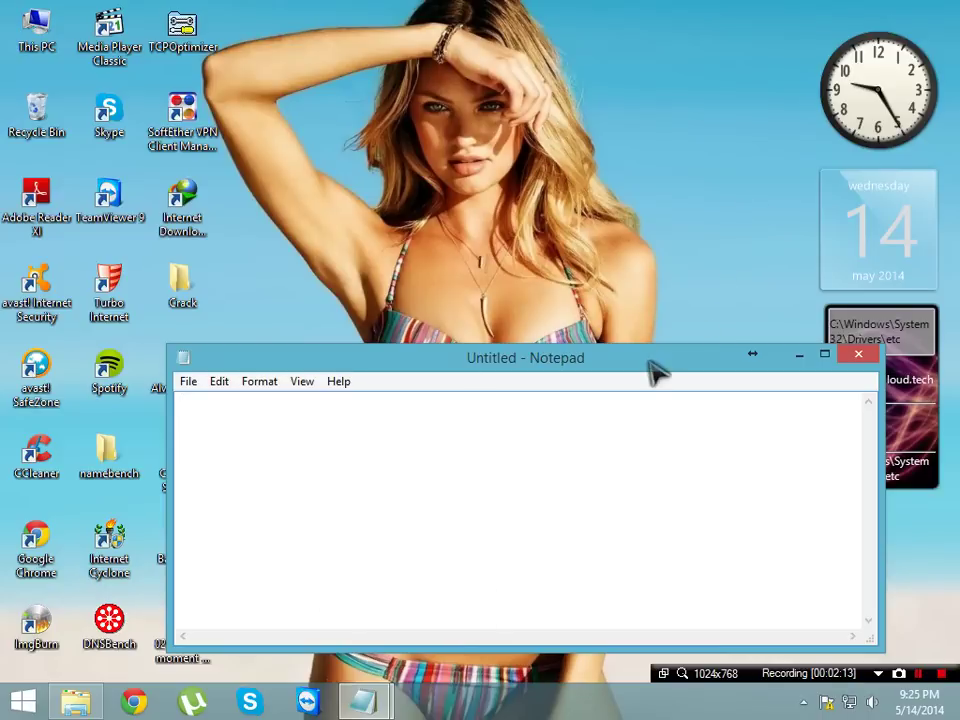
pyautogui.moveTo(642, 367); pyautogui.dragTo(630, 167)
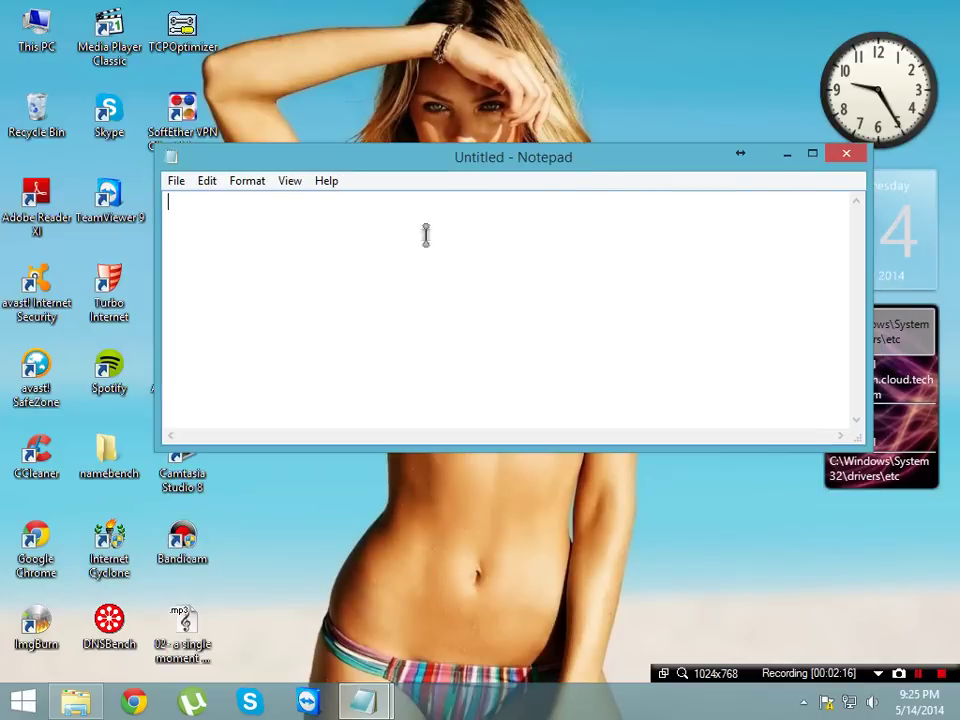
pyautogui.moveTo(364, 702)
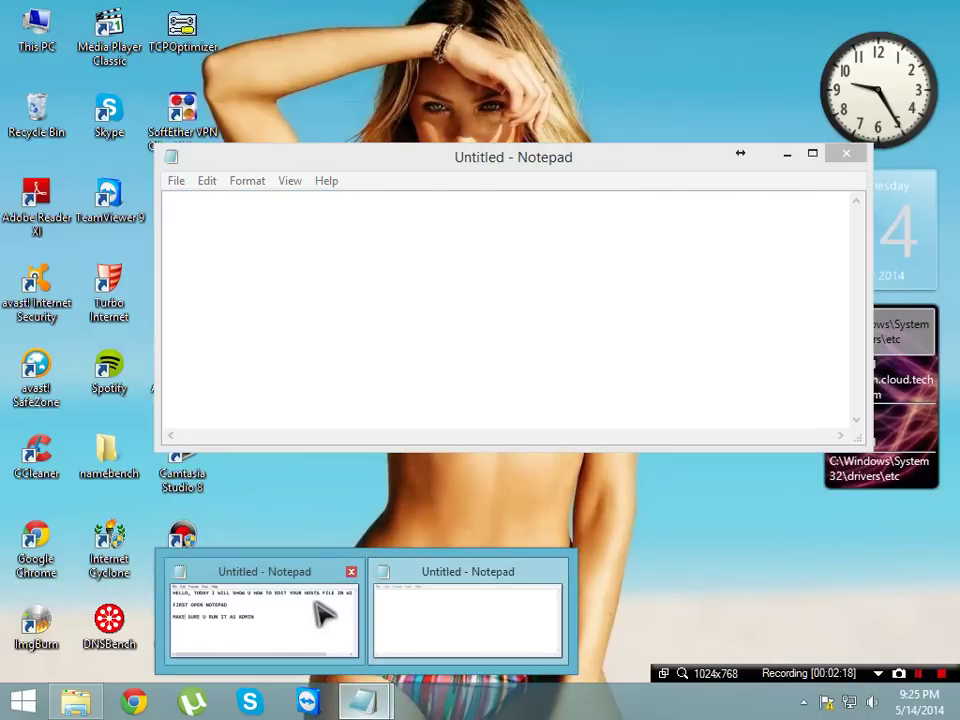
pyautogui.click(321, 615)
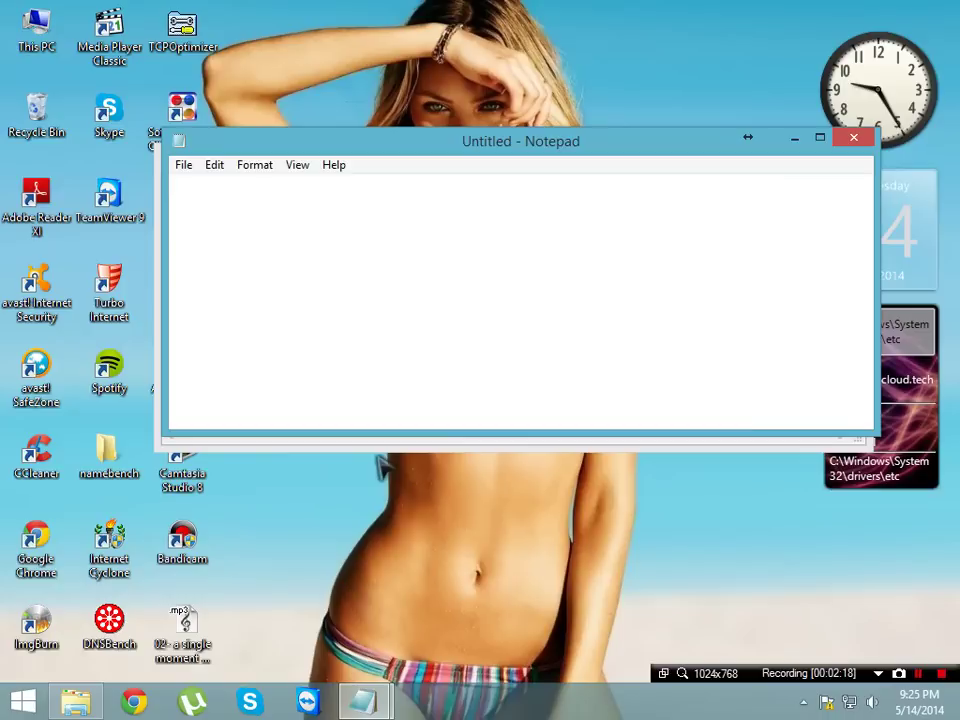
# - Add the line "CLICK ON OPEN" to the notes under "MAKE SURE U RUN IT AS ADMIN", separated by a blank line
pyautogui.click(509, 277)
pyautogui.press('Return')
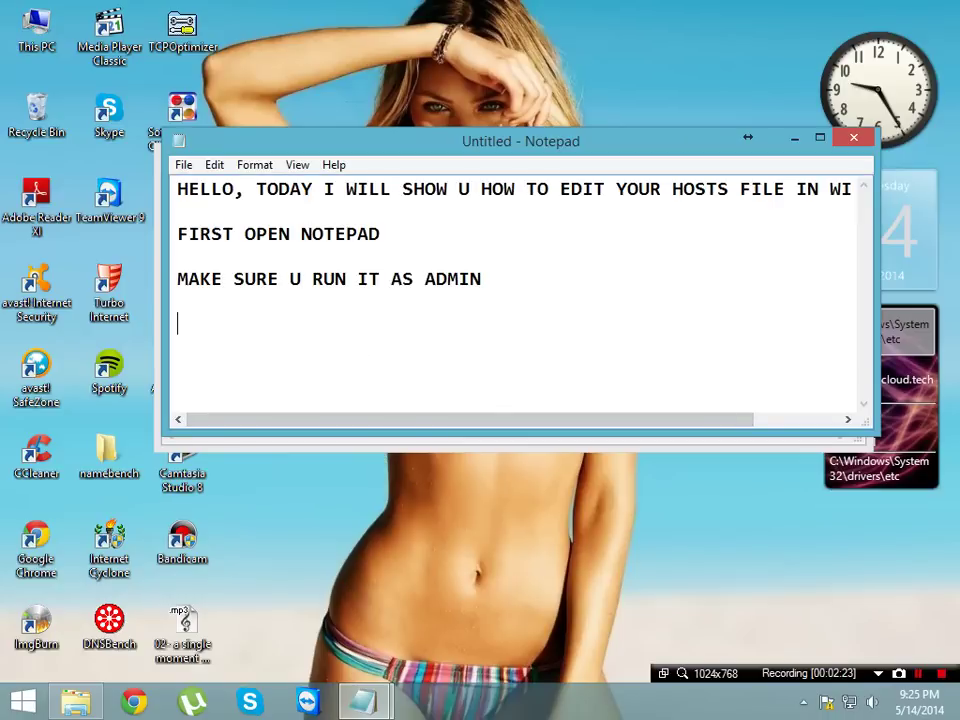
pyautogui.write('CLICK')
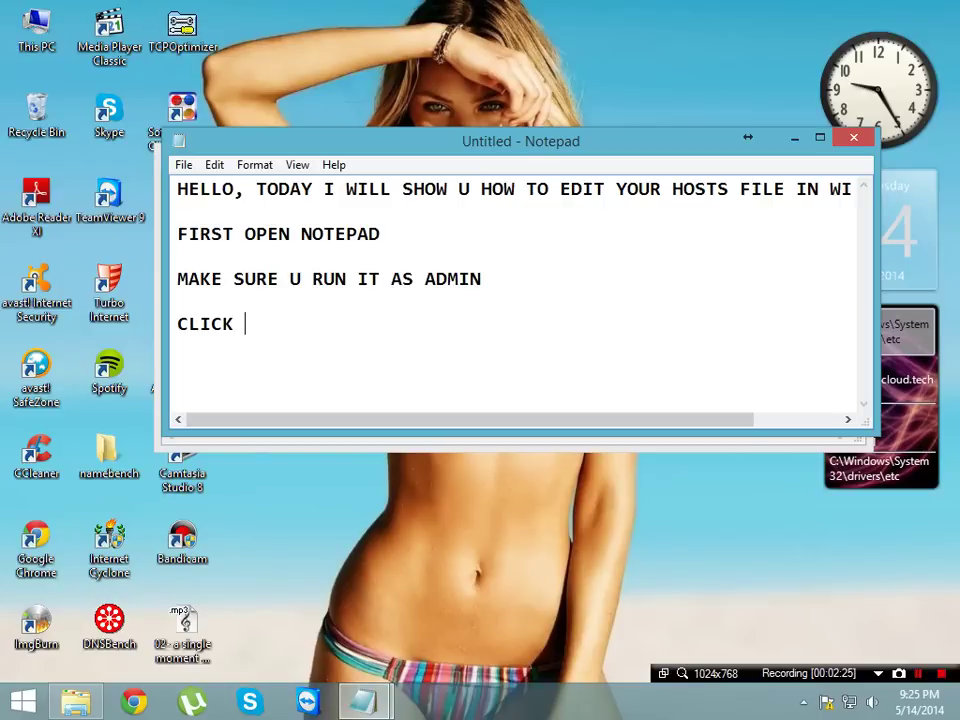
pyautogui.write(' ON OPEN')
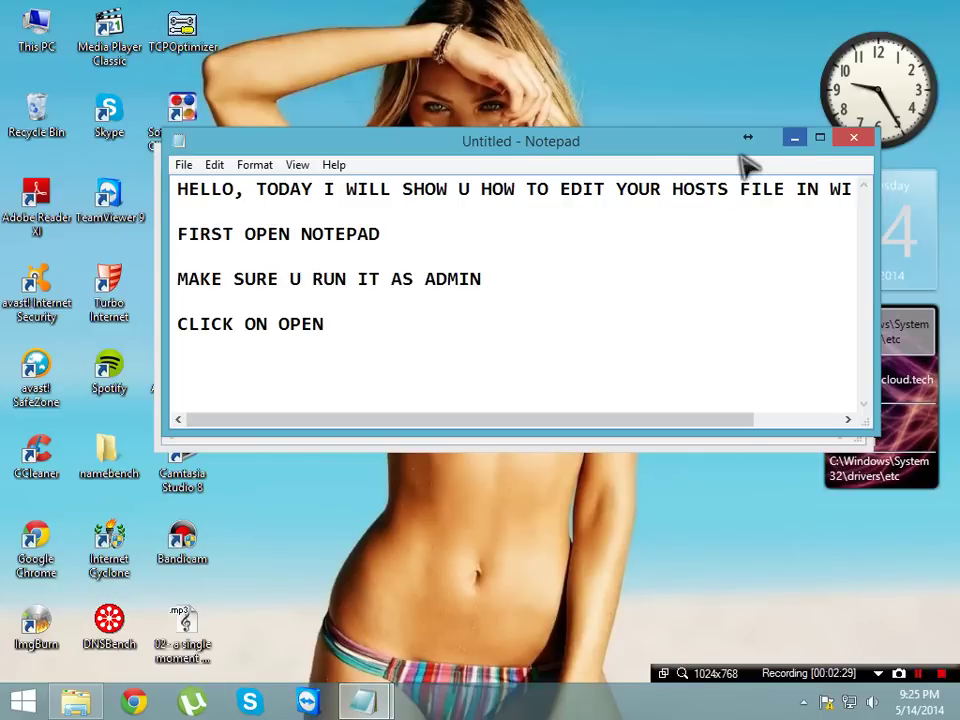
# - Minimize the notes and bring up the Open dialog in the blank administrator Notepad window
pyautogui.click(794, 138)
pyautogui.click(178, 182)
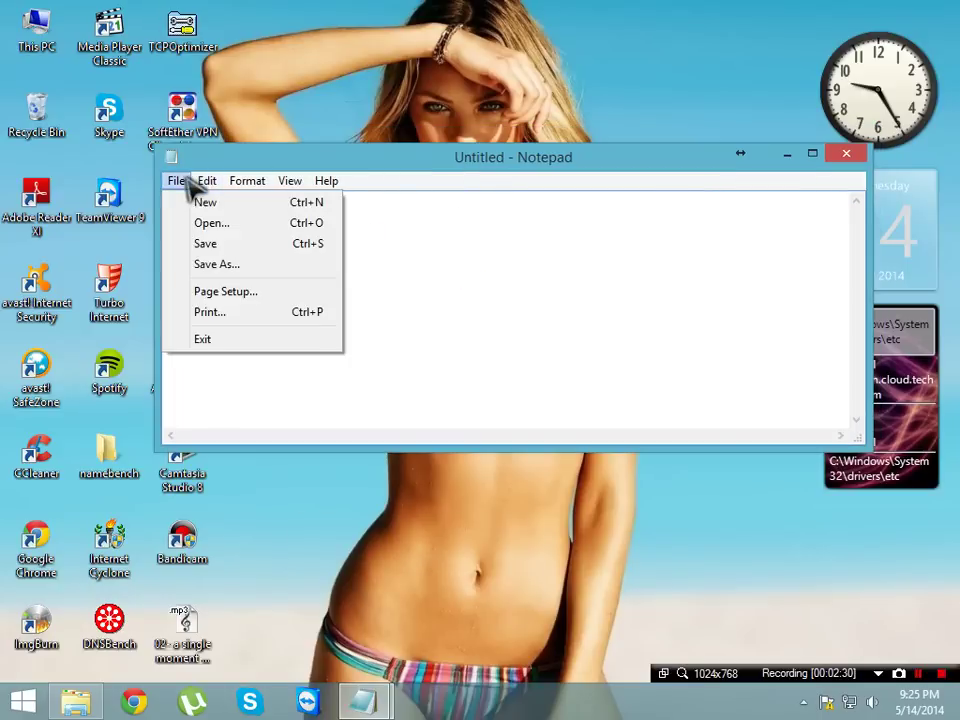
pyautogui.click(211, 225)
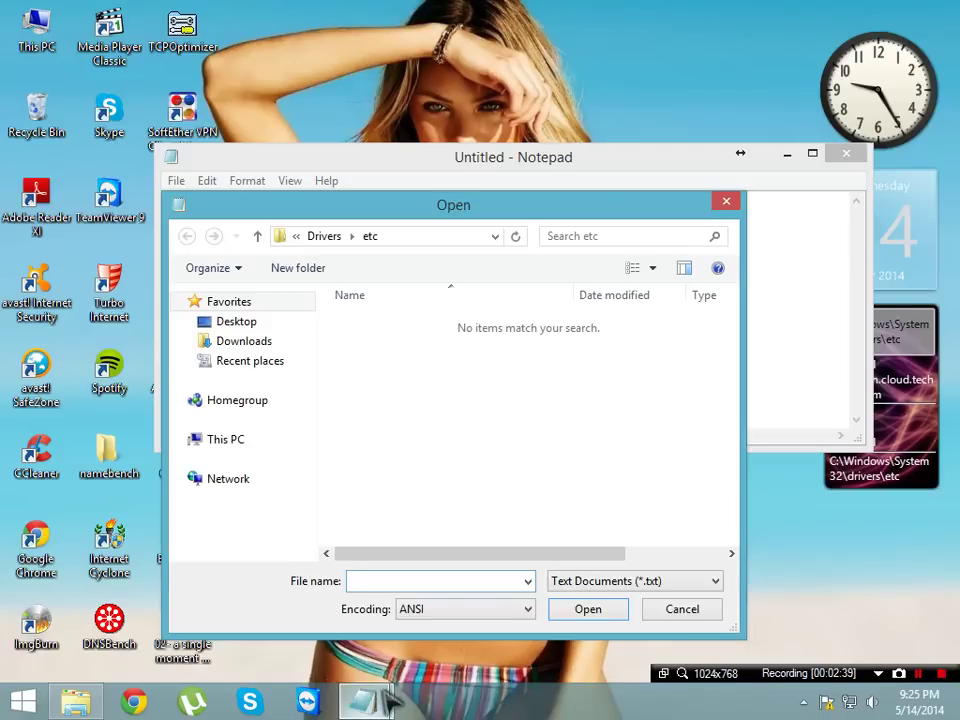
# - Bring the notes back to the front and add the line "THEN FOLLOW ME" after a blank line
pyautogui.moveTo(372, 702)
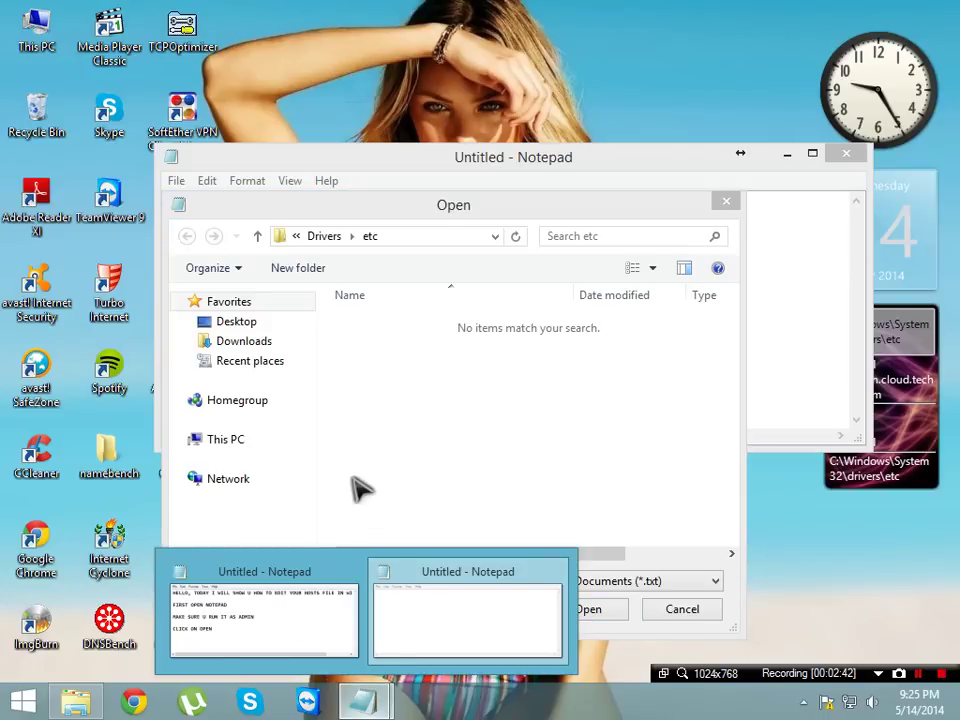
pyautogui.click(285, 655)
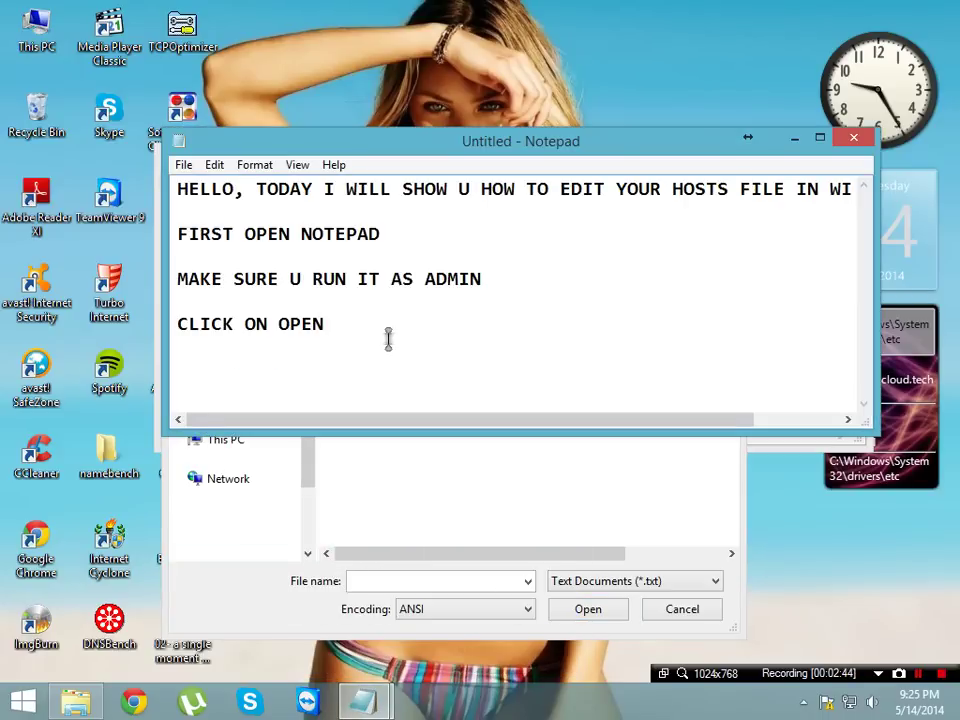
pyautogui.press('Return')
pyautogui.press('Return')
pyautogui.write('TH')
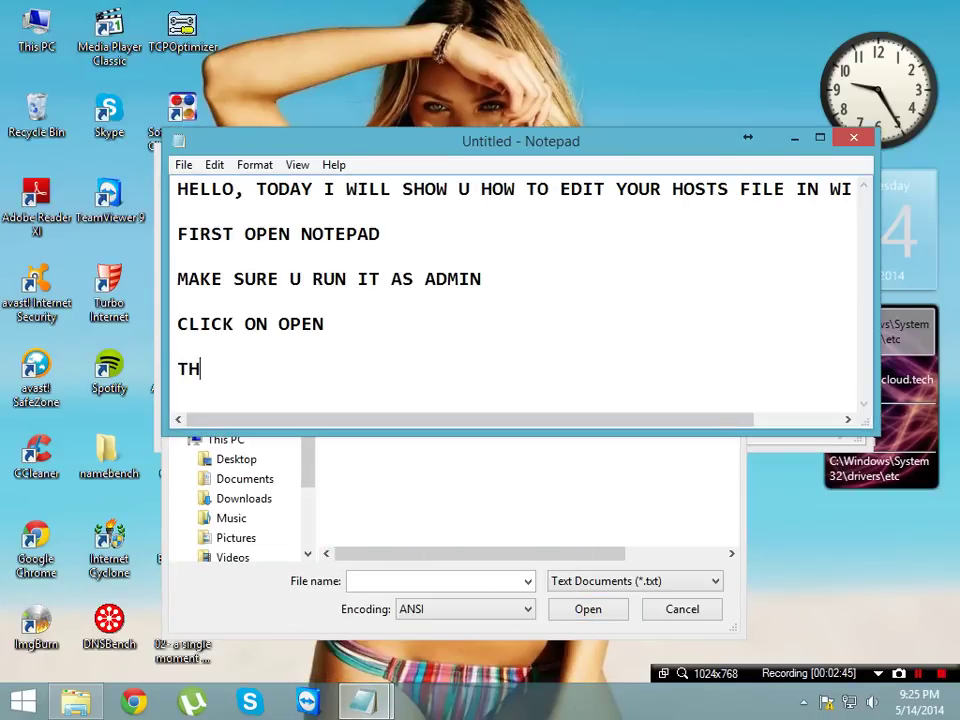
pyautogui.write('EN FOLLOW ME')
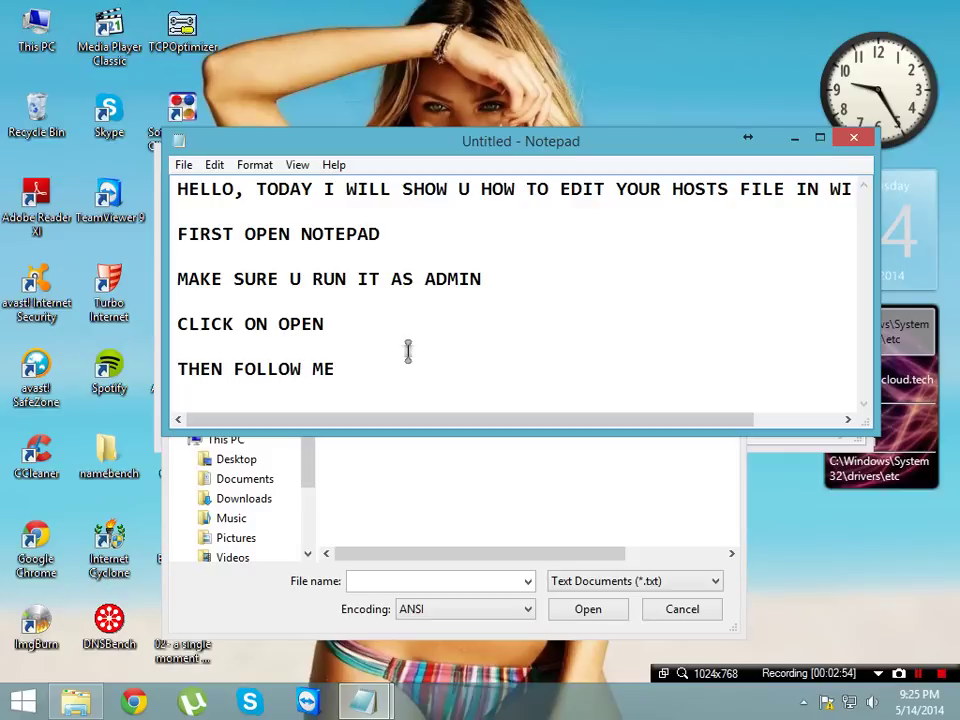
# - With the notes minimized, browse to Local Disk (C:) in the Open dialog, search it for "SY", and open the System32 folder
pyautogui.click(793, 137)
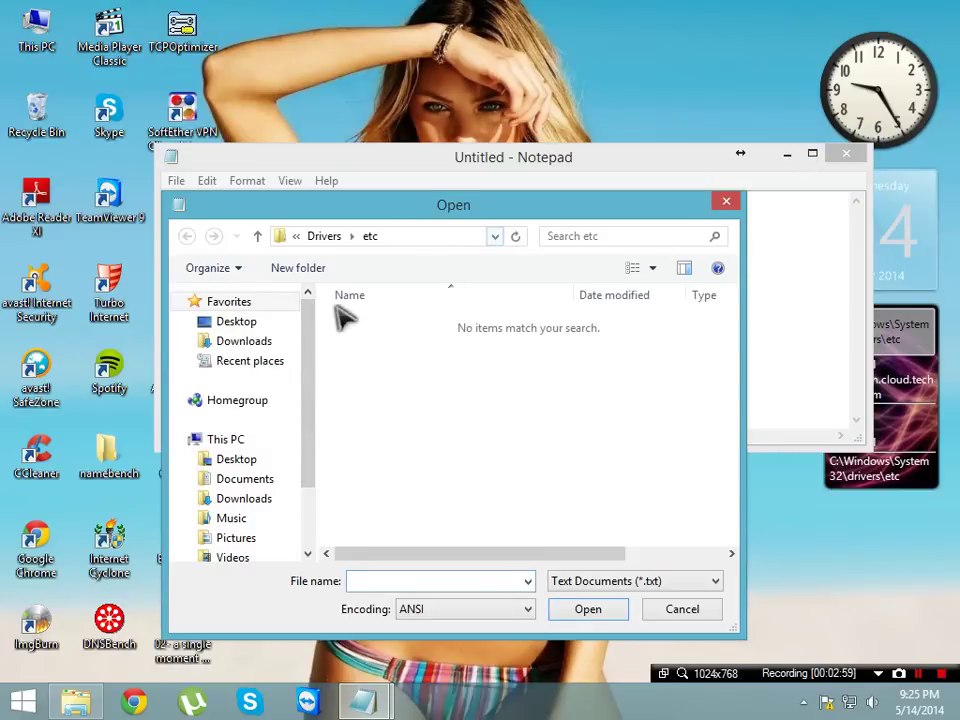
pyautogui.click(243, 441)
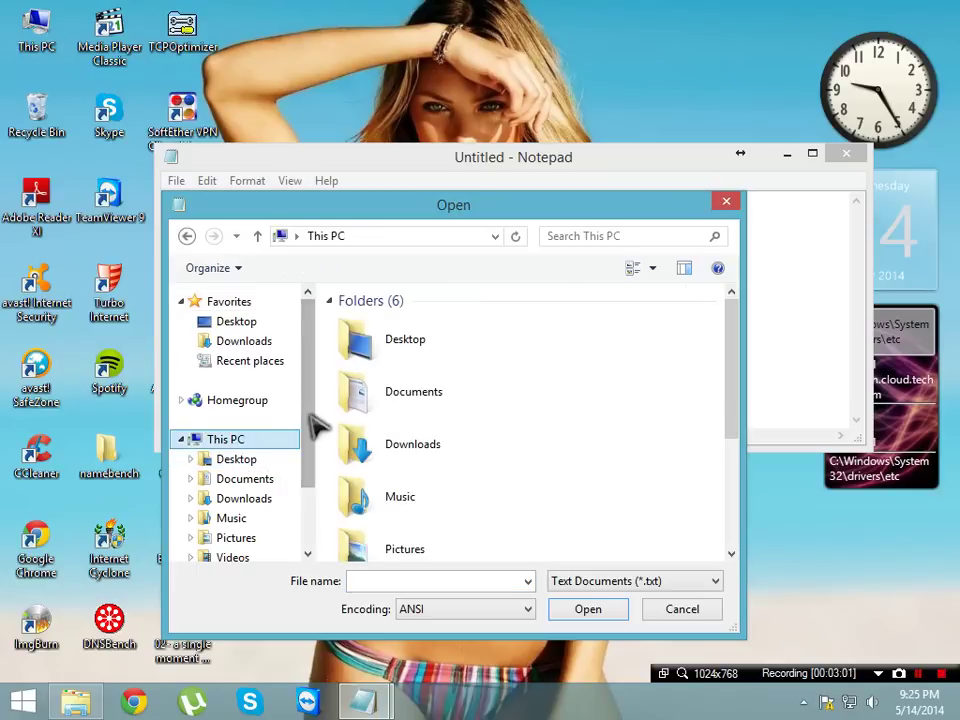
pyautogui.scroll(-2, 740, 530)
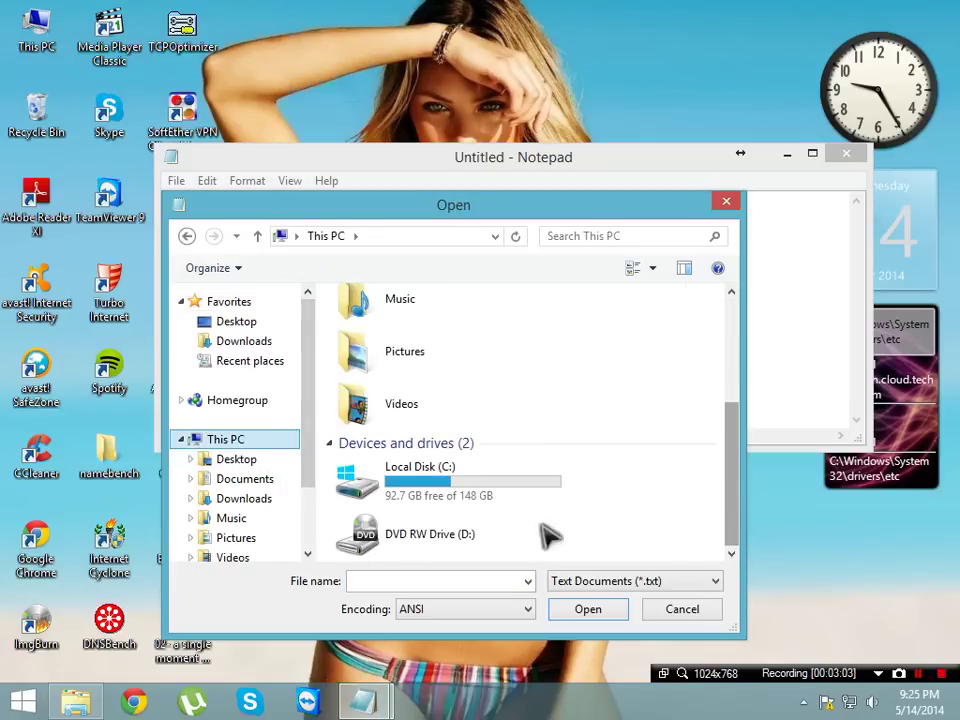
pyautogui.click(485, 490)
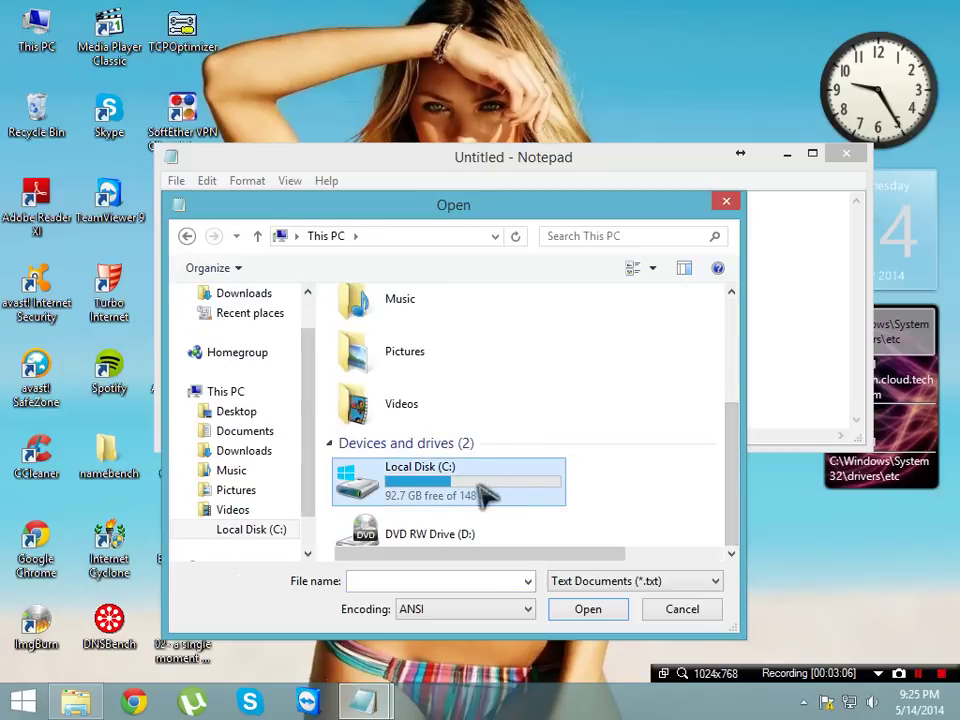
pyautogui.click(576, 235)
pyautogui.click(579, 279)
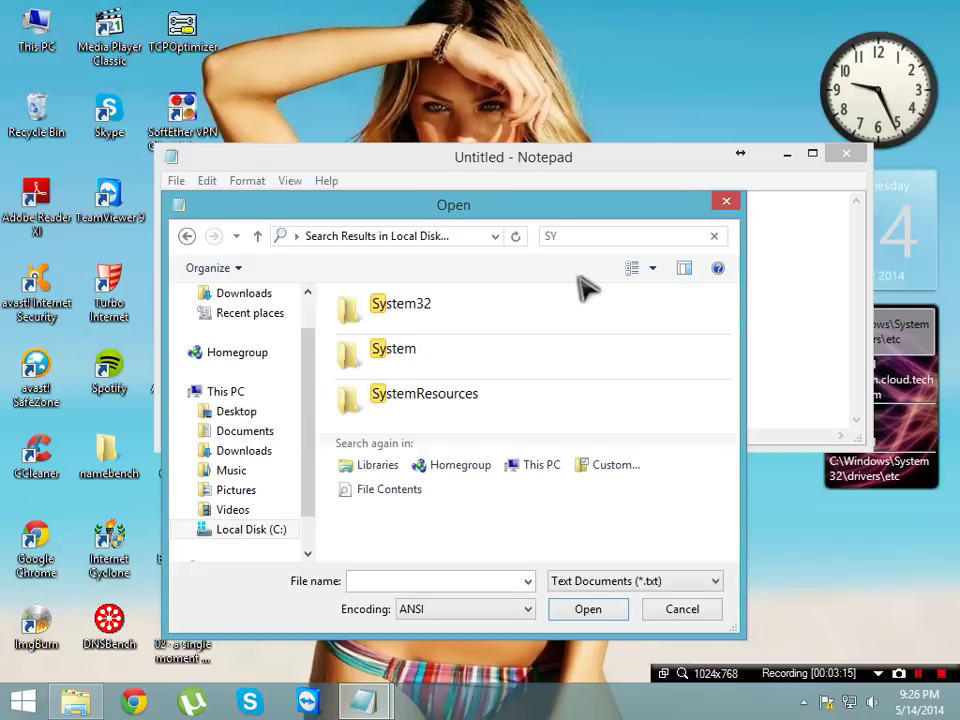
pyautogui.doubleClick(475, 318)
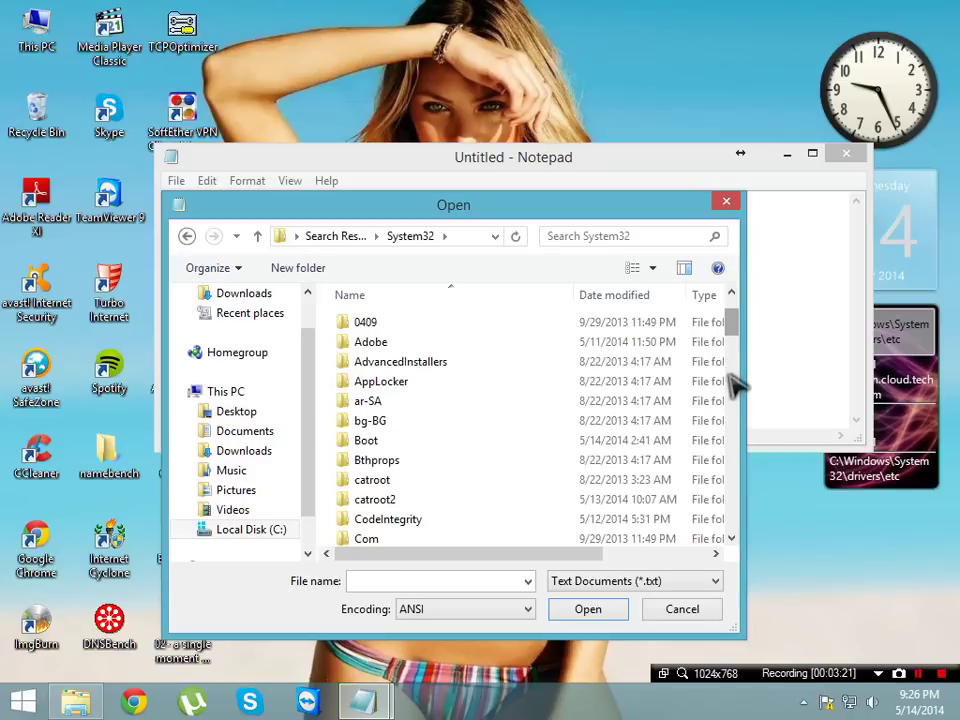
# - Search the System32 folder for "DRI" and open the Drivers folder
pyautogui.scroll(-1, 729, 356)
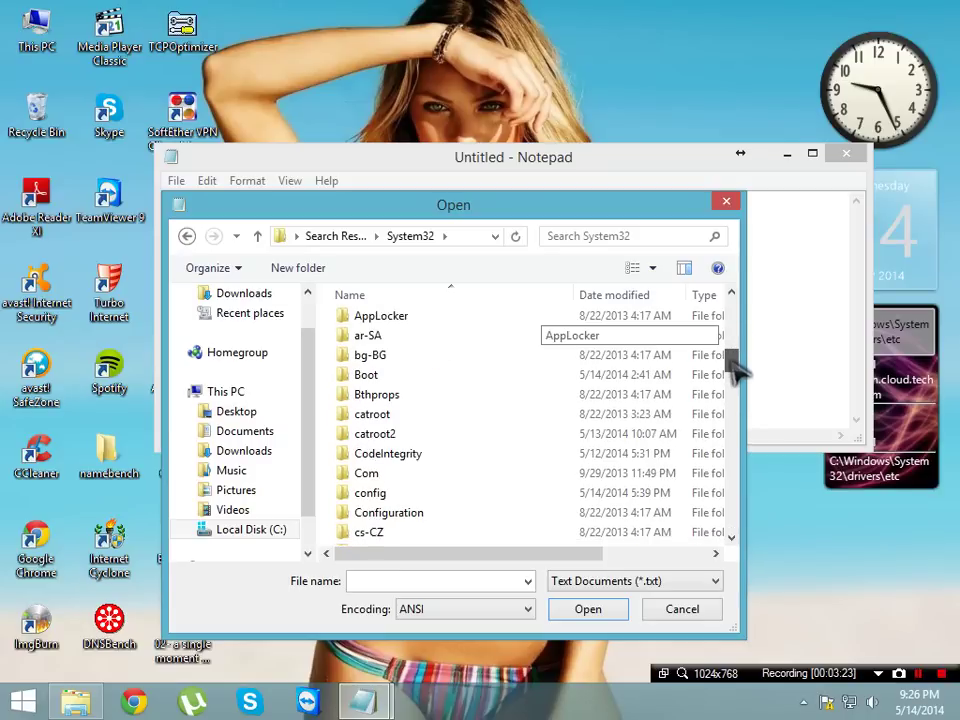
pyautogui.scroll(-6, 733, 362)
pyautogui.moveTo(731, 372); pyautogui.dragTo(732, 387)
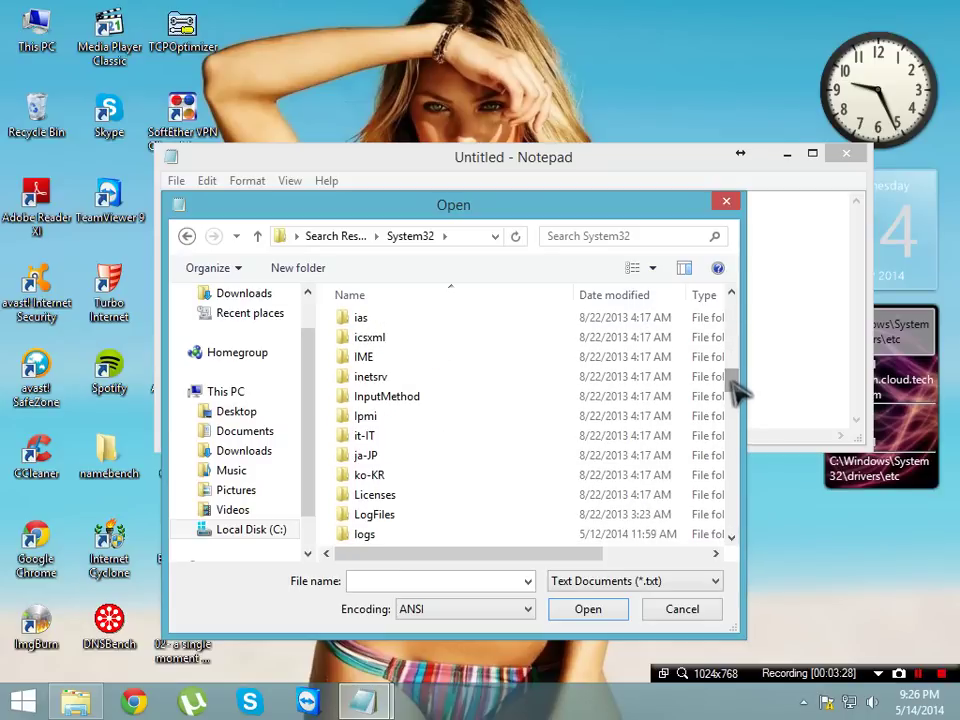
pyautogui.click(633, 236)
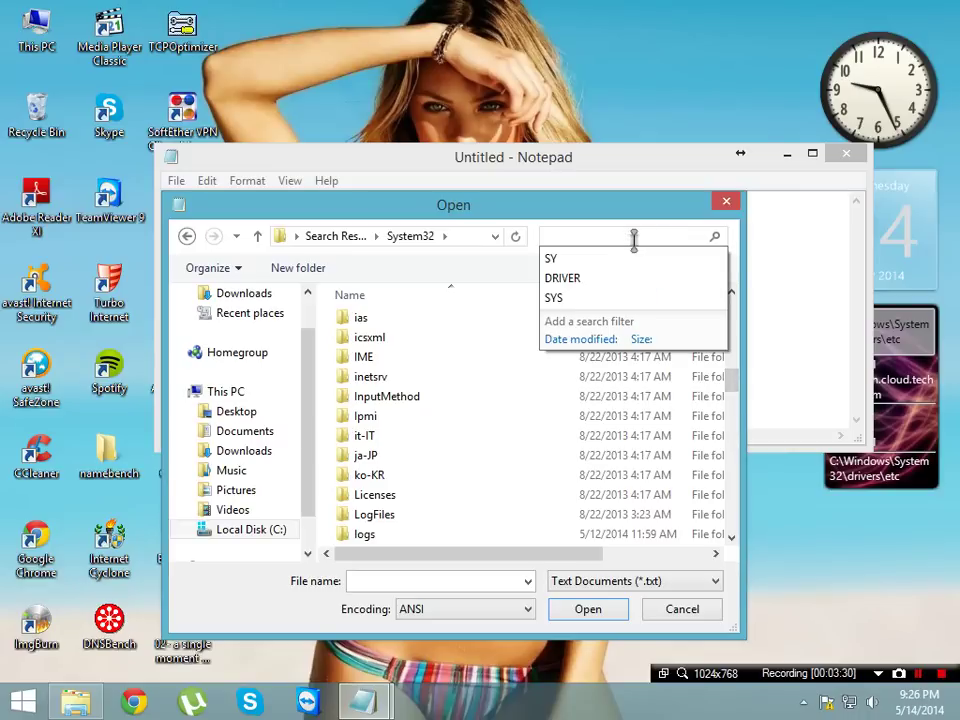
pyautogui.click(615, 278)
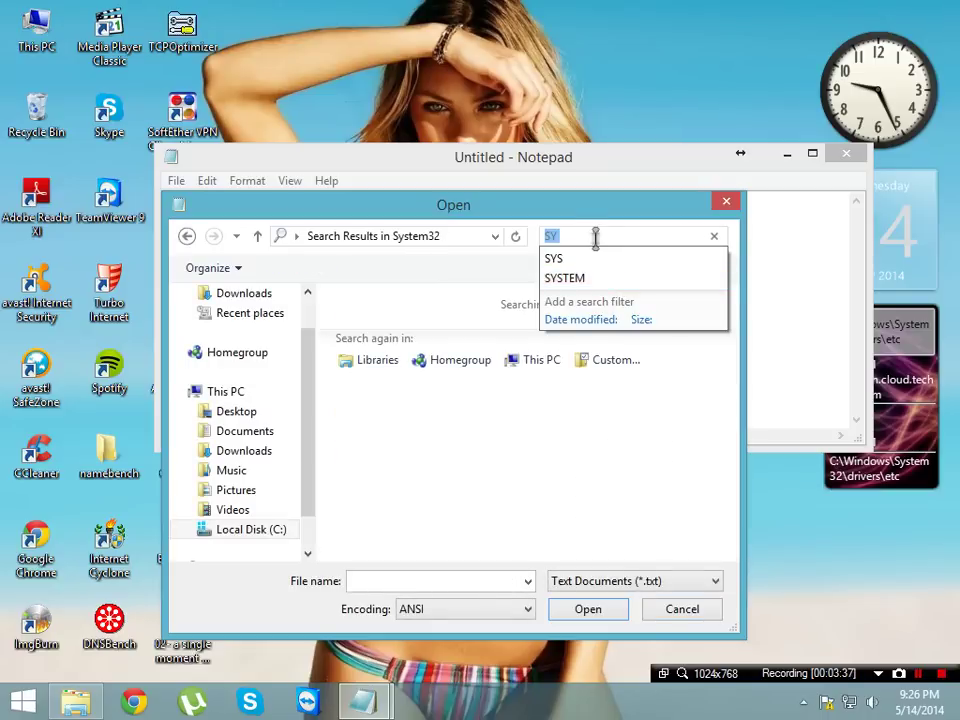
pyautogui.write('DR')
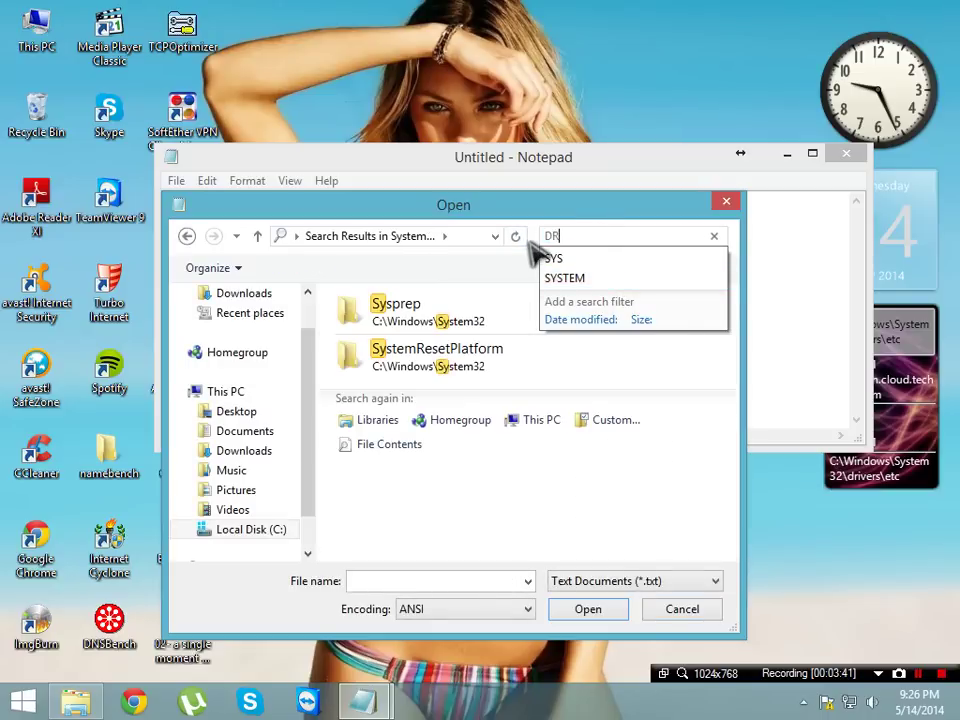
pyautogui.write('I')
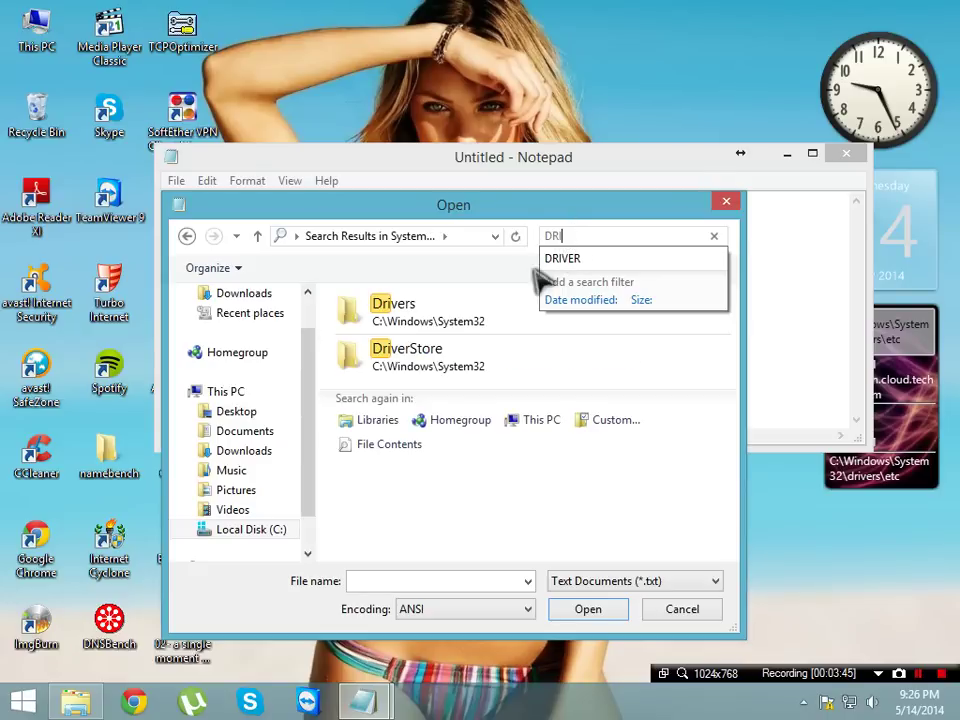
pyautogui.click(476, 319)
pyautogui.doubleClick(468, 313)
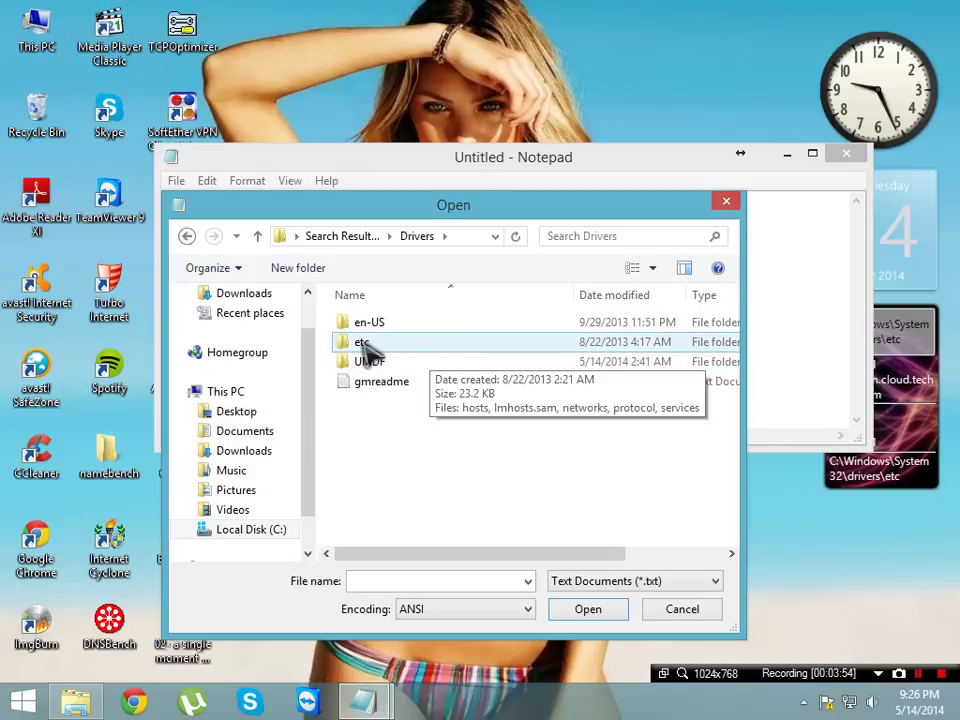
# - Open the etc folder inside Drivers and set the file type filter to All Files
pyautogui.click(420, 341)
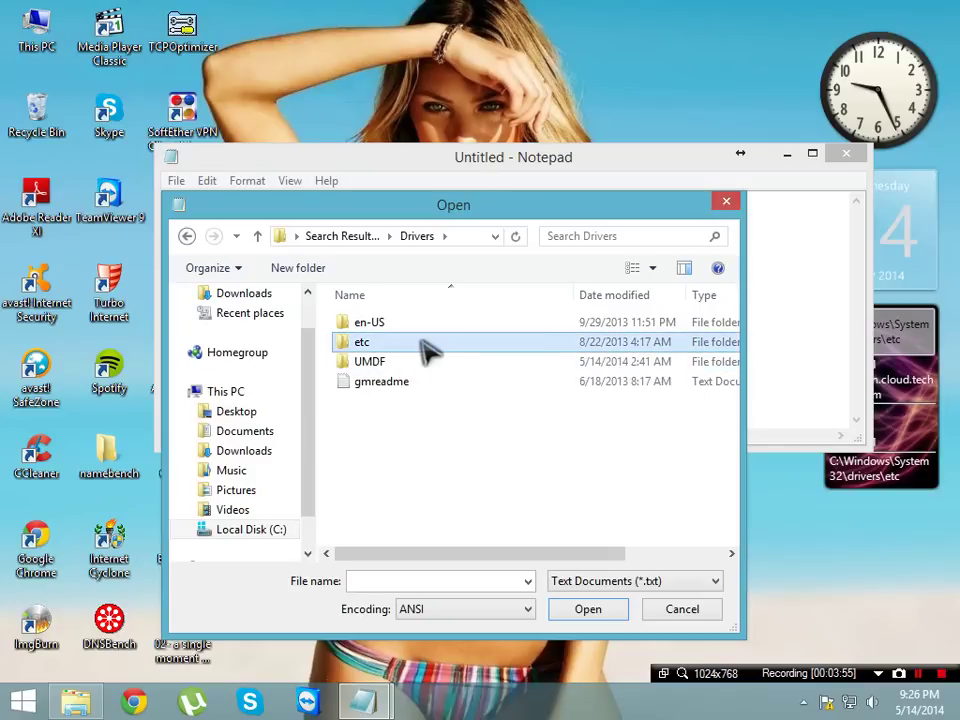
pyautogui.click(420, 341)
pyautogui.doubleClick(425, 345)
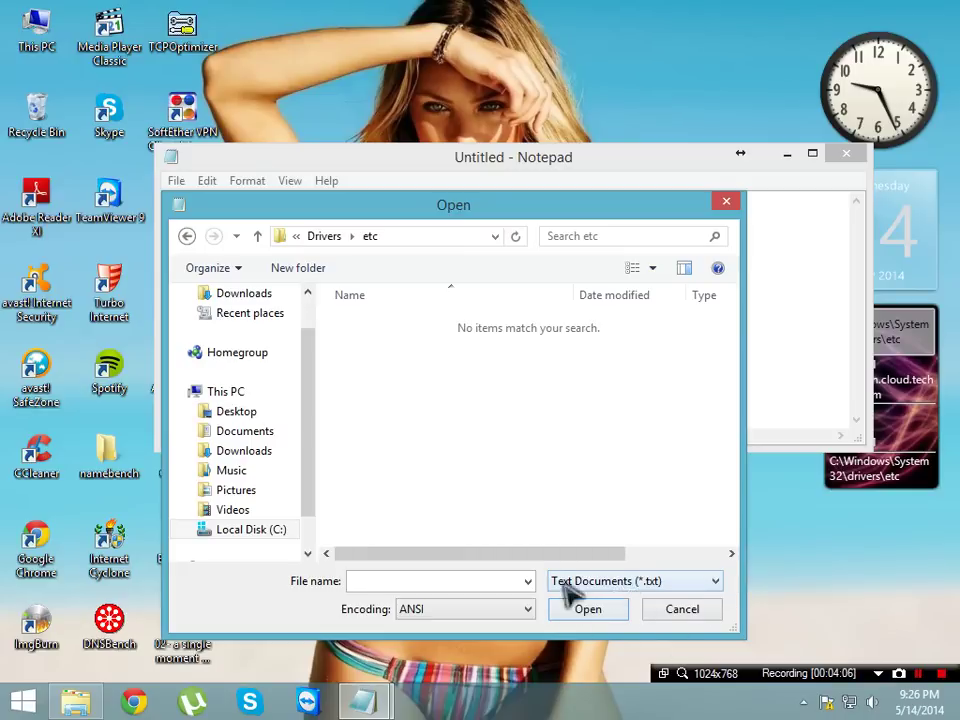
pyautogui.click(664, 583)
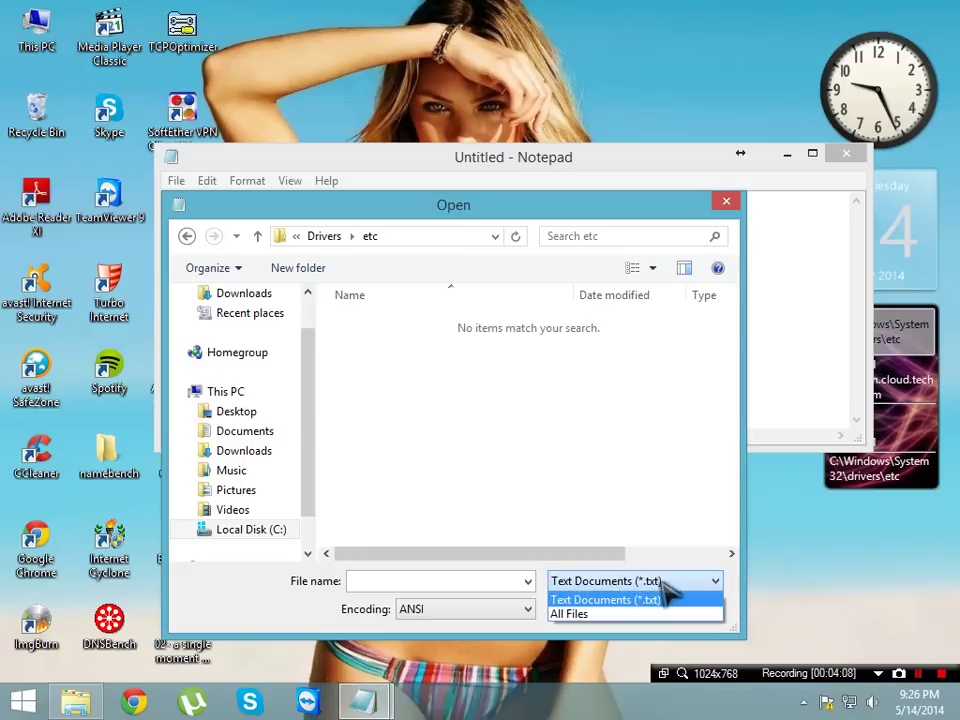
pyautogui.click(646, 613)
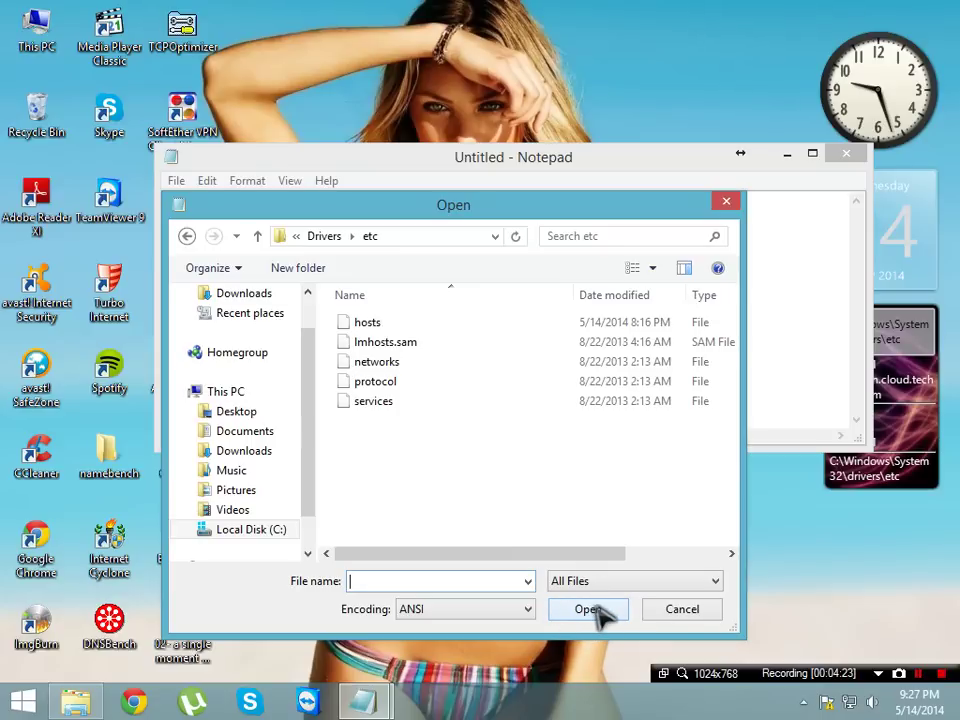
# - Open the hosts file and extend its Notepad window downward to show the whole text
pyautogui.click(414, 325)
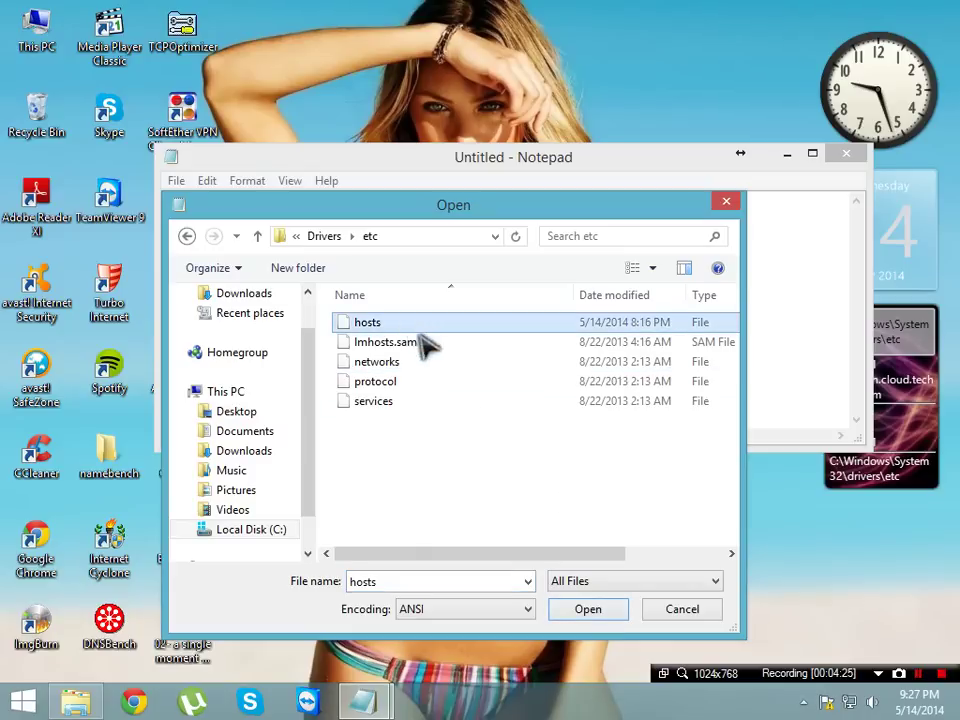
pyautogui.click(591, 611)
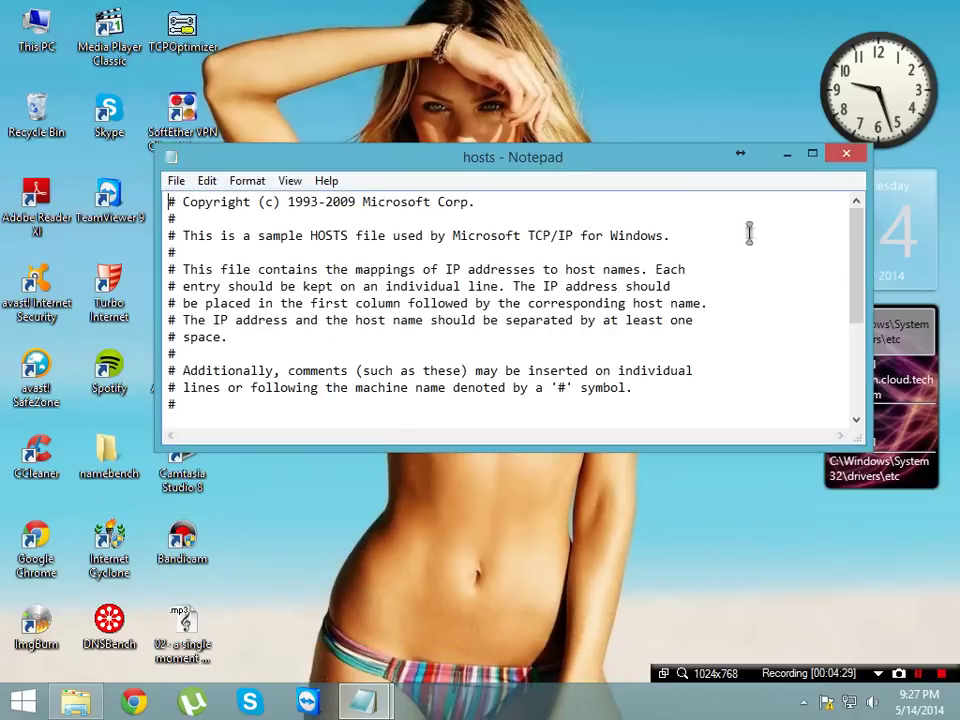
pyautogui.moveTo(664, 448); pyautogui.dragTo(658, 636)
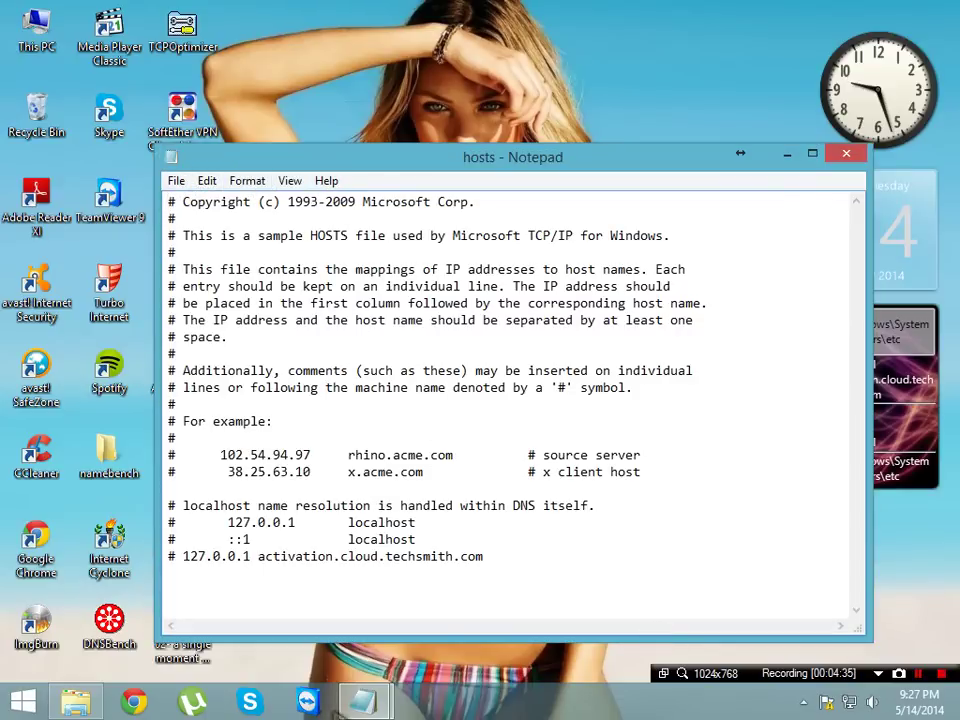
# - Bring the notes to the front and add the line "EDIT IT AND YOU'RE DONE" under "THEN FOLLOW ME", separated by a blank line
pyautogui.moveTo(362, 700)
pyautogui.click(338, 617)
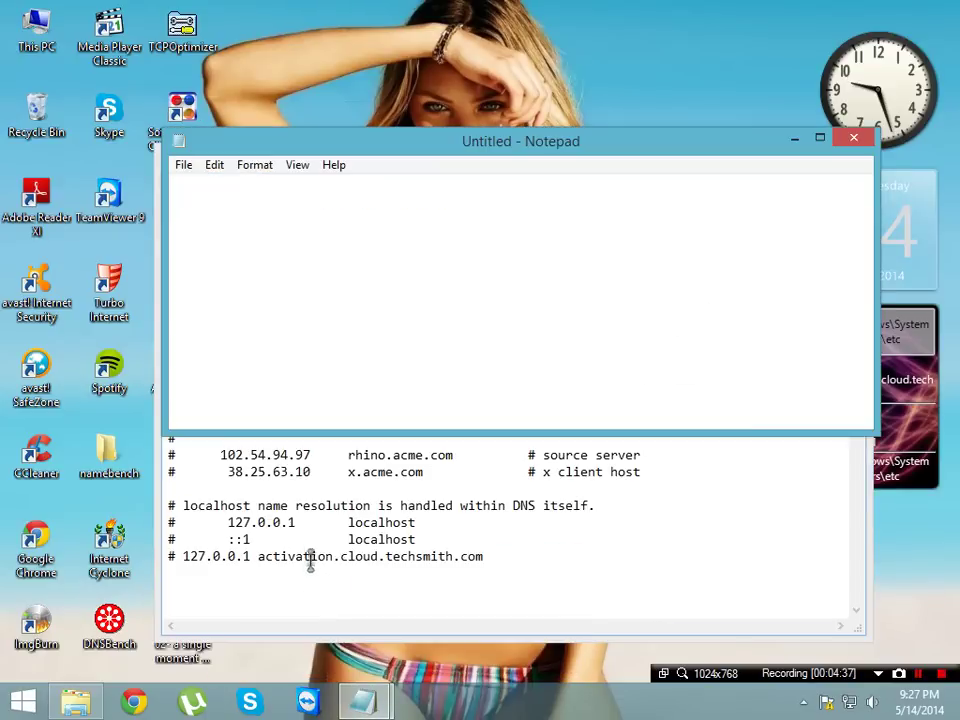
pyautogui.press('Return')
pyautogui.press('Return')
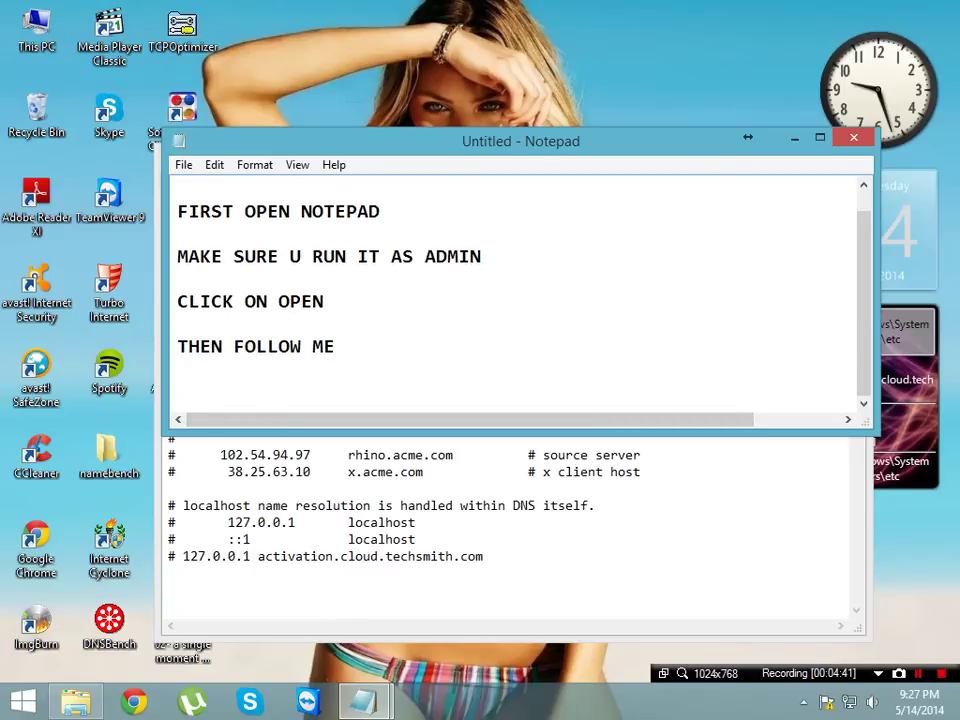
pyautogui.write('EDIT IT AND YO')
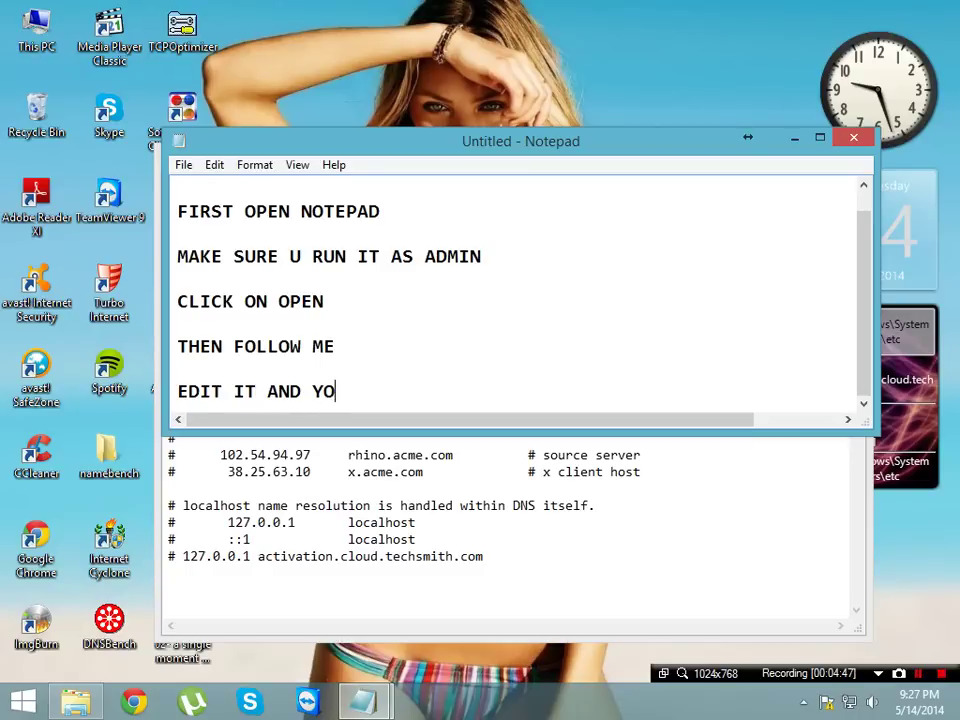
pyautogui.write("U'RE DONE")
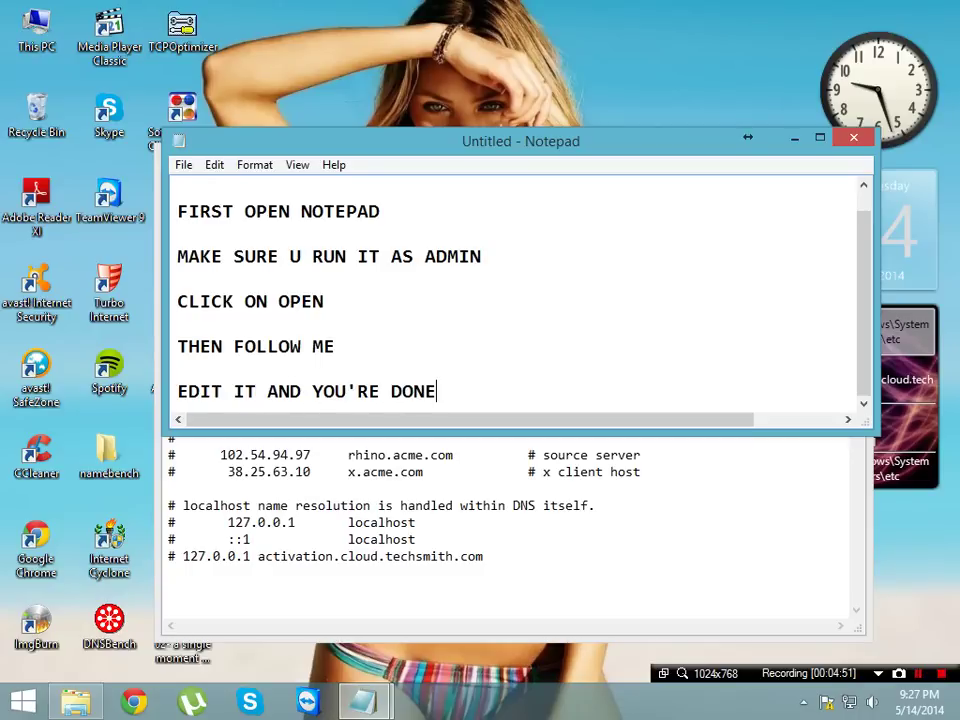
# - Add the line "AFTER U EDIT IT CLICK SAVE AND IT SHOULD WORK" to the end of the notes, separated by a blank line
pyautogui.press('Return')
pyautogui.press('Return')
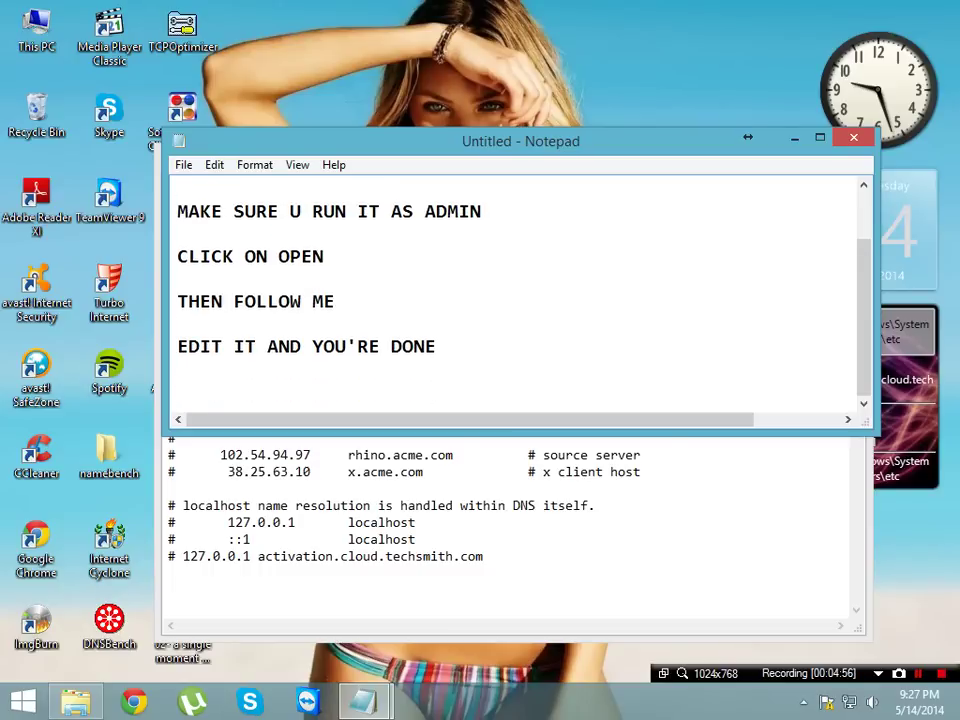
pyautogui.write('AFTER ')
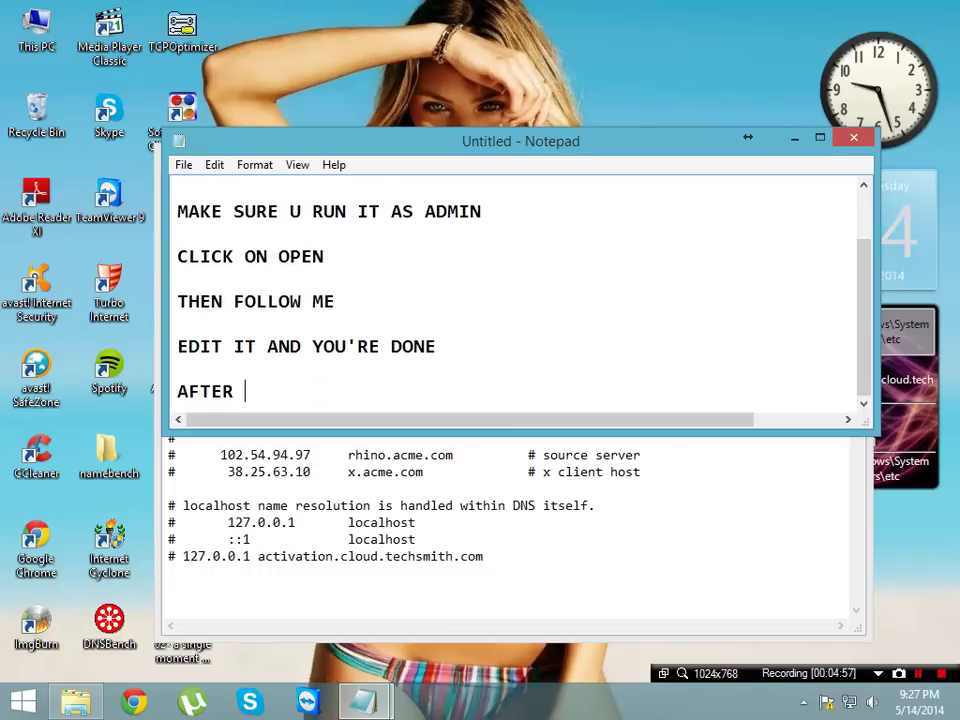
pyautogui.write('U EDI')
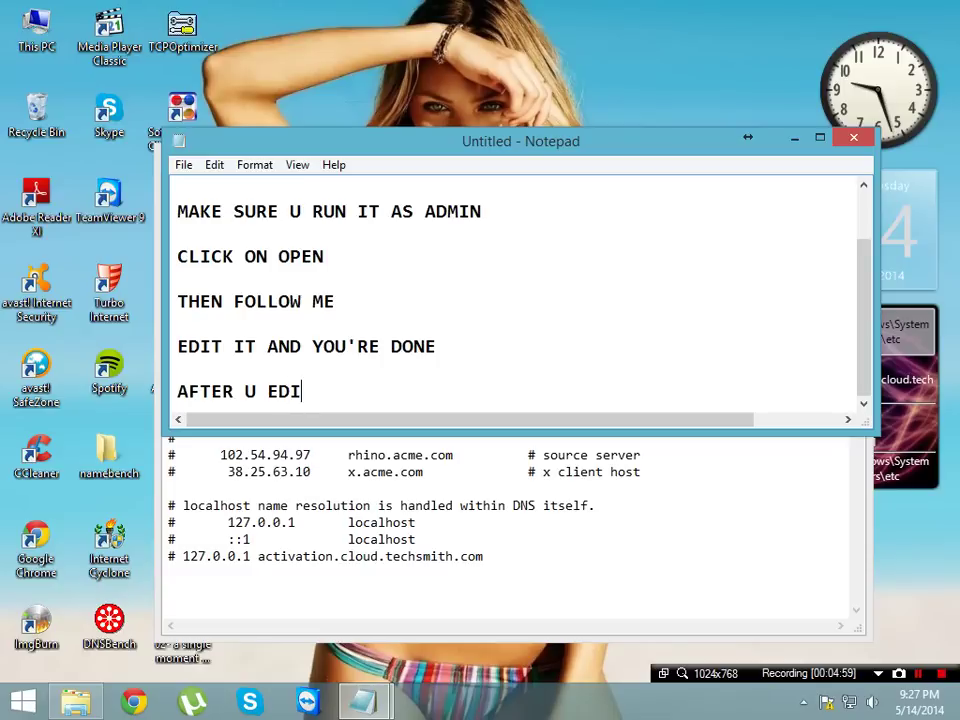
pyautogui.write('T IT CLICK ')
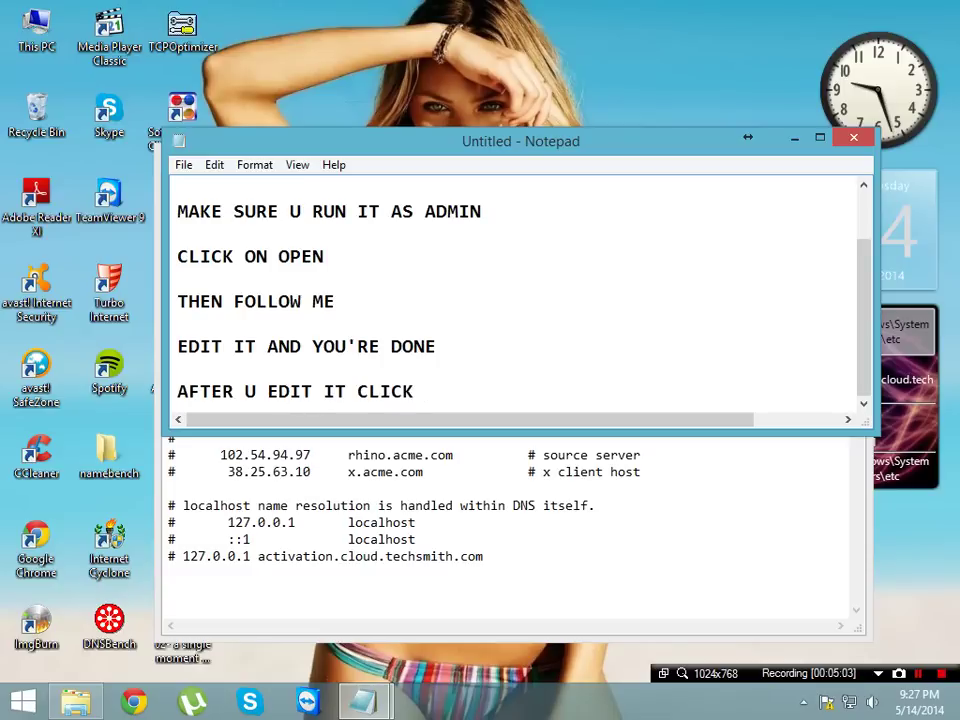
pyautogui.write('SAVE')
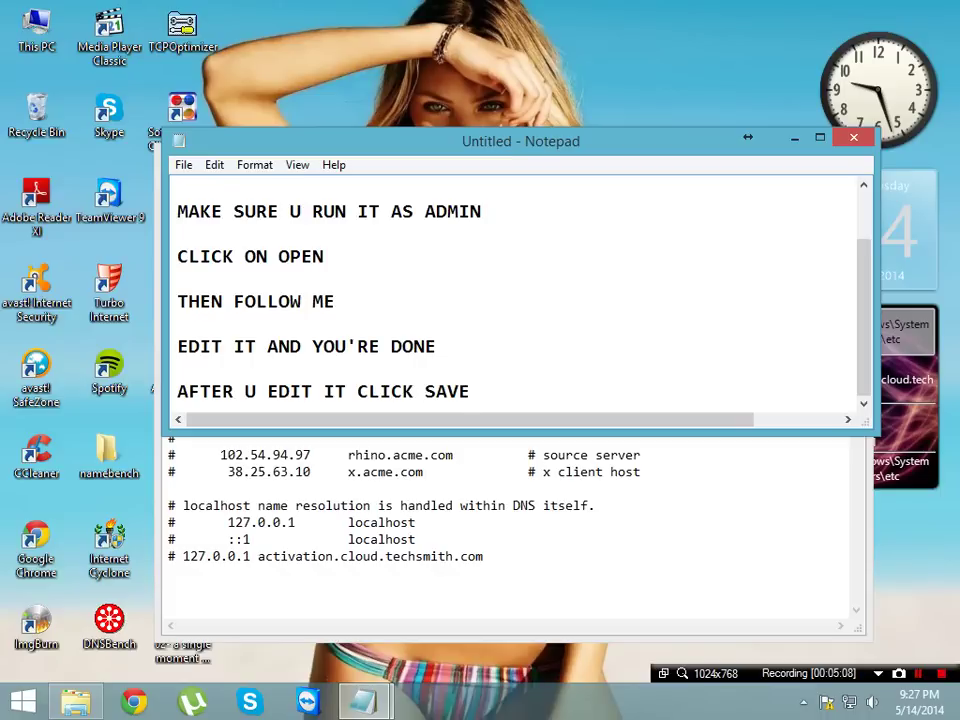
pyautogui.write(' AND I')
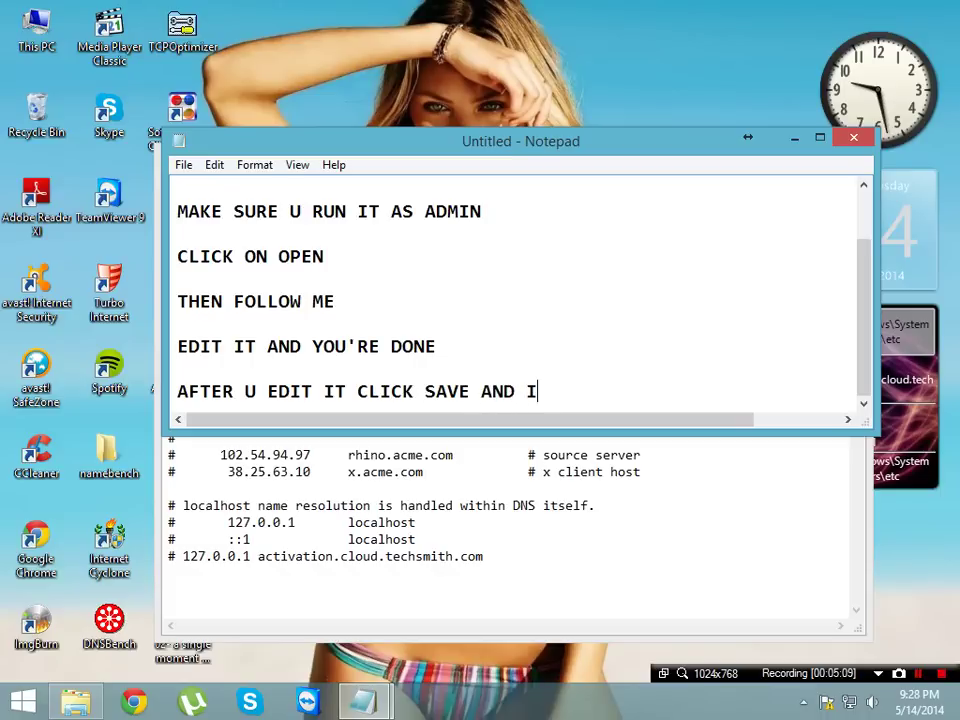
pyautogui.write('T SHOULD')
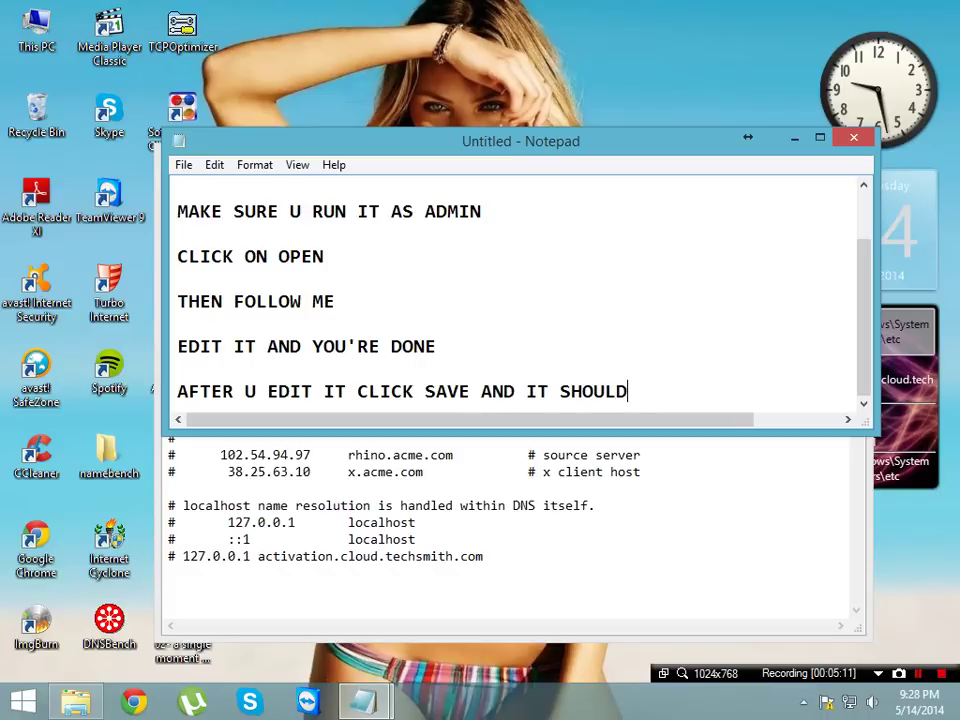
pyautogui.write(' WORK')
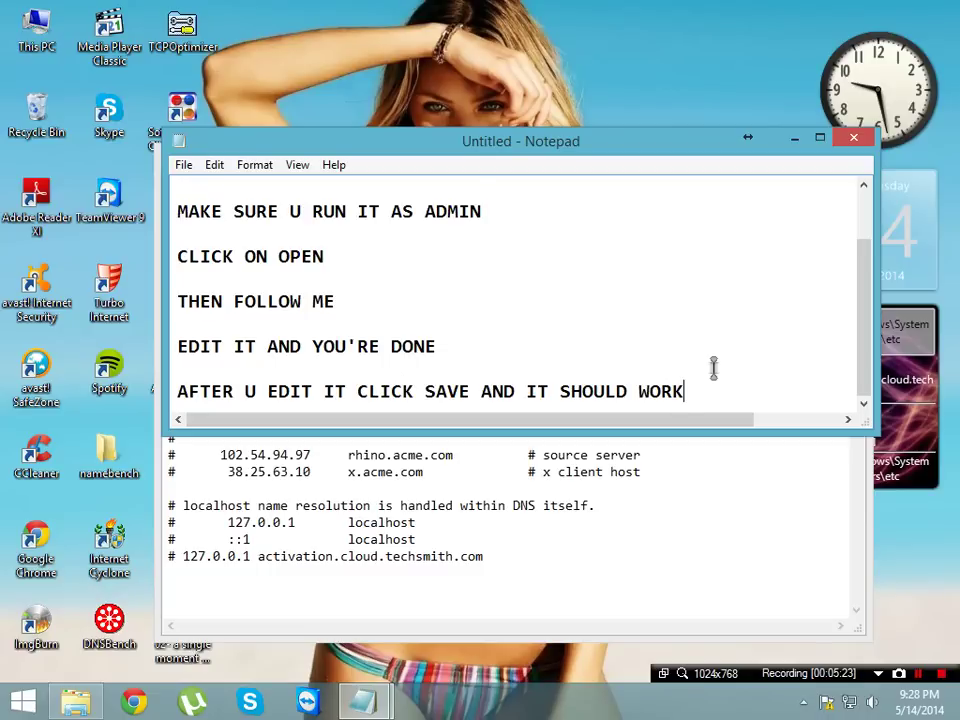
# - Add the text "THIS VIDEO IS FOR PEOPLE WHO HAD PROBLEMS" as a new last line of the notes, after a blank line
pyautogui.press('Return')
pyautogui.write('TH')
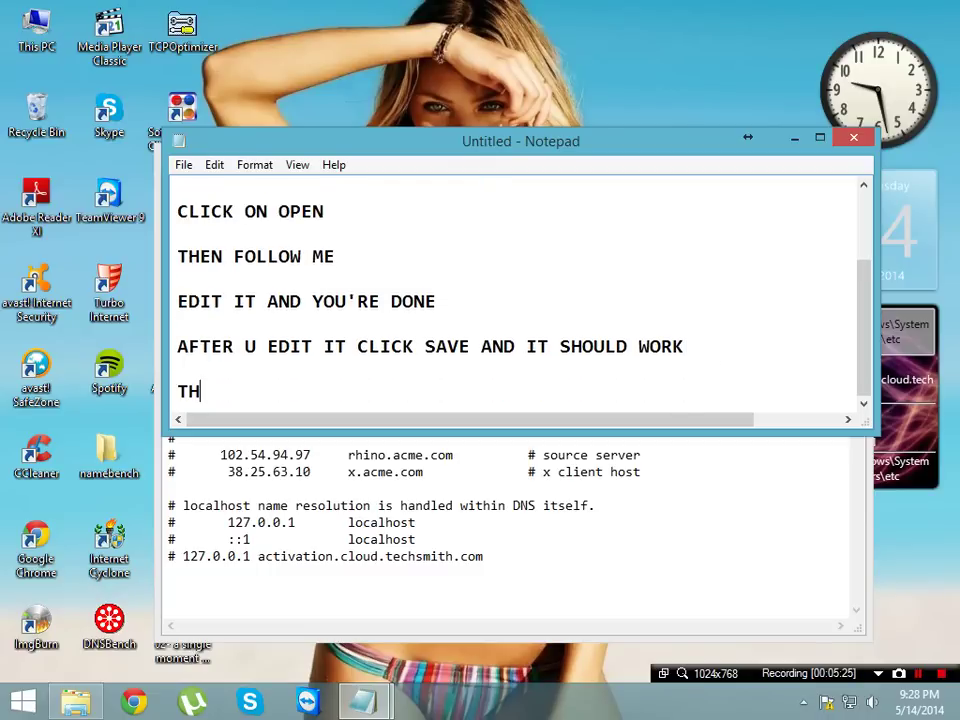
pyautogui.write('IS VIDEO ')
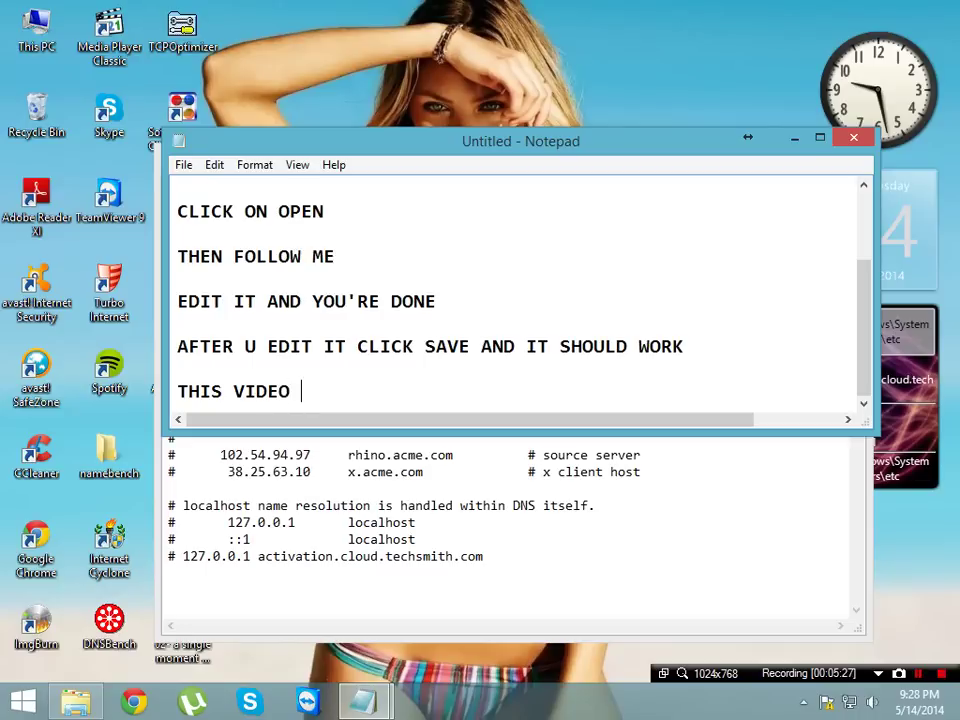
pyautogui.write('IS FOR POE')
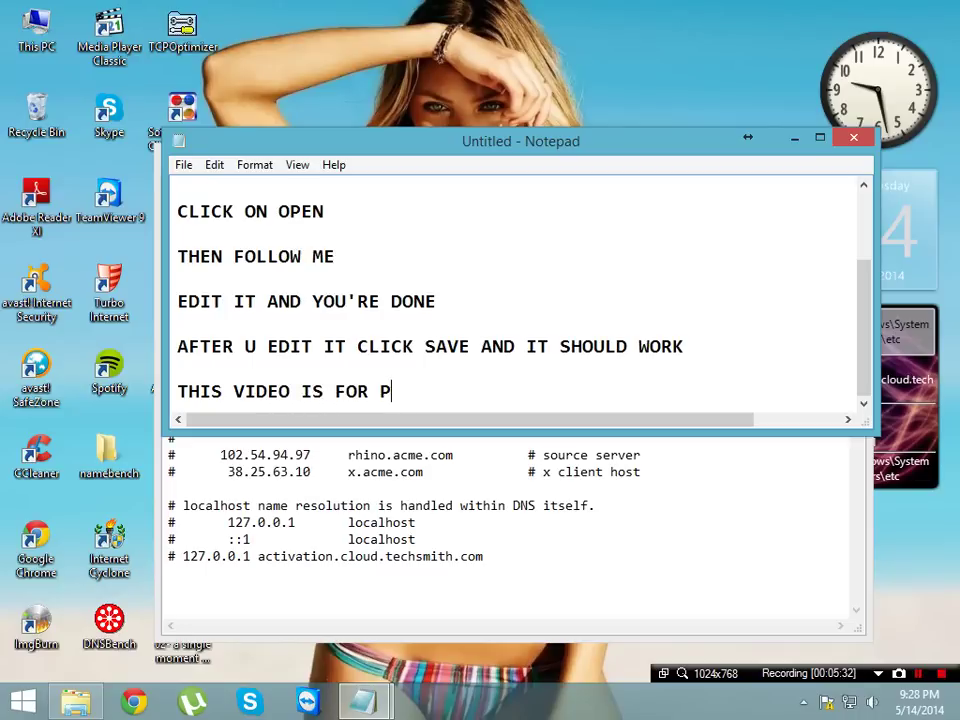
pyautogui.press('BackSpace')
pyautogui.press('BackSpace')
pyautogui.write('EOPLE ')
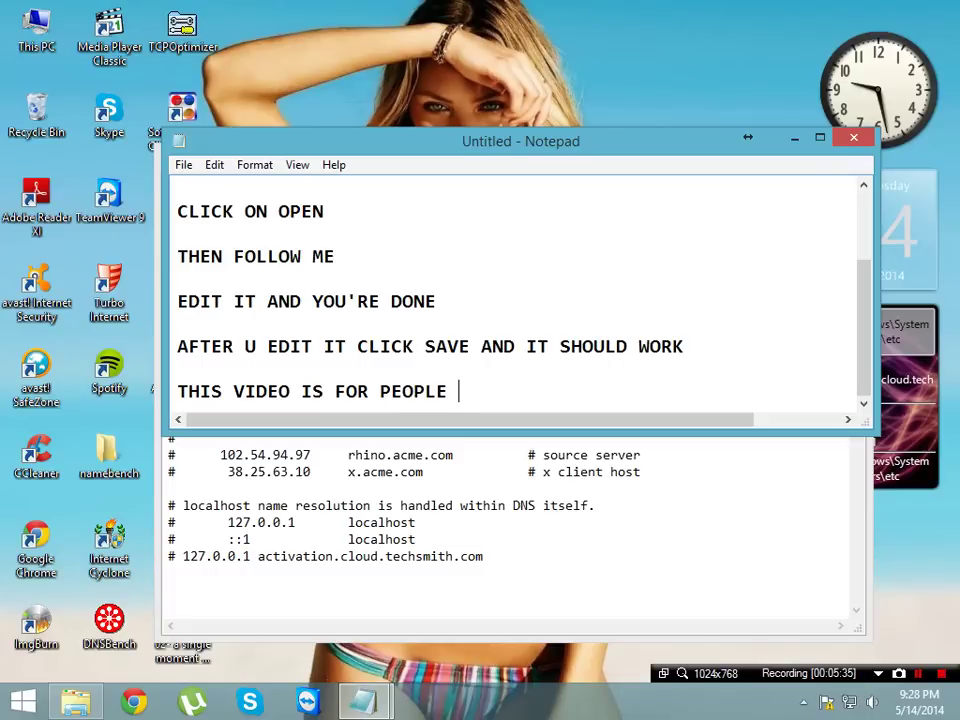
pyautogui.write('WHO H')
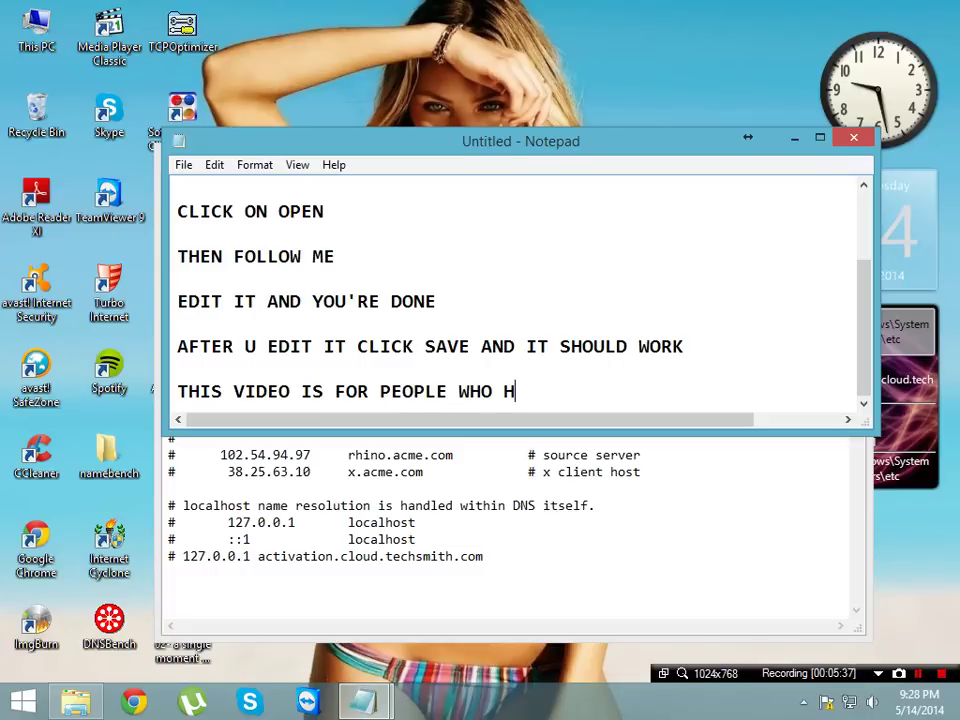
pyautogui.write('AD PROB')
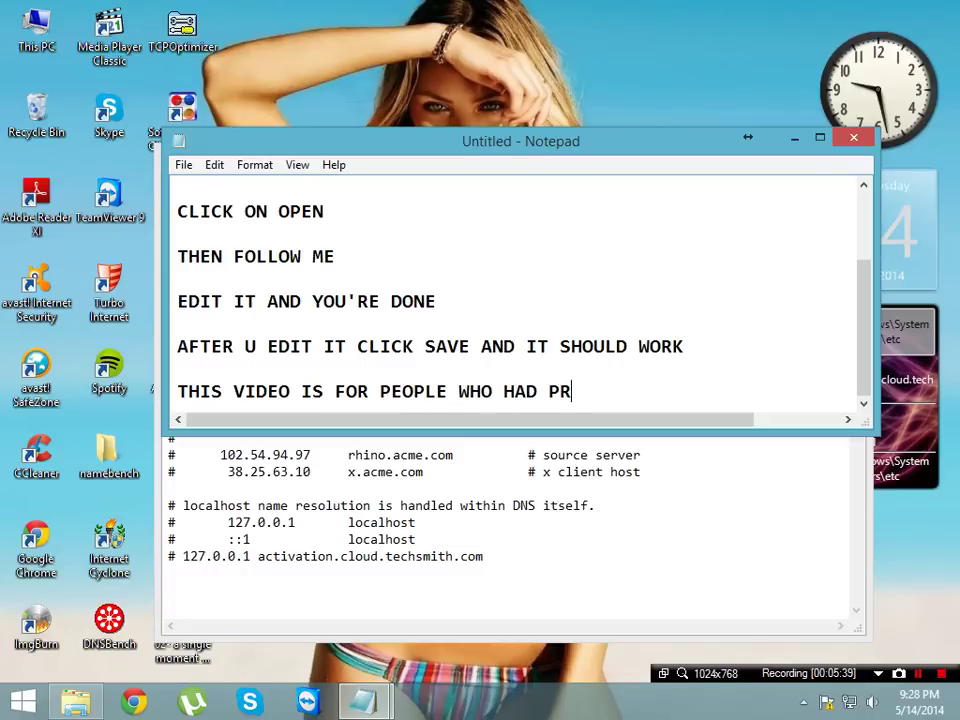
pyautogui.write('LEMS')
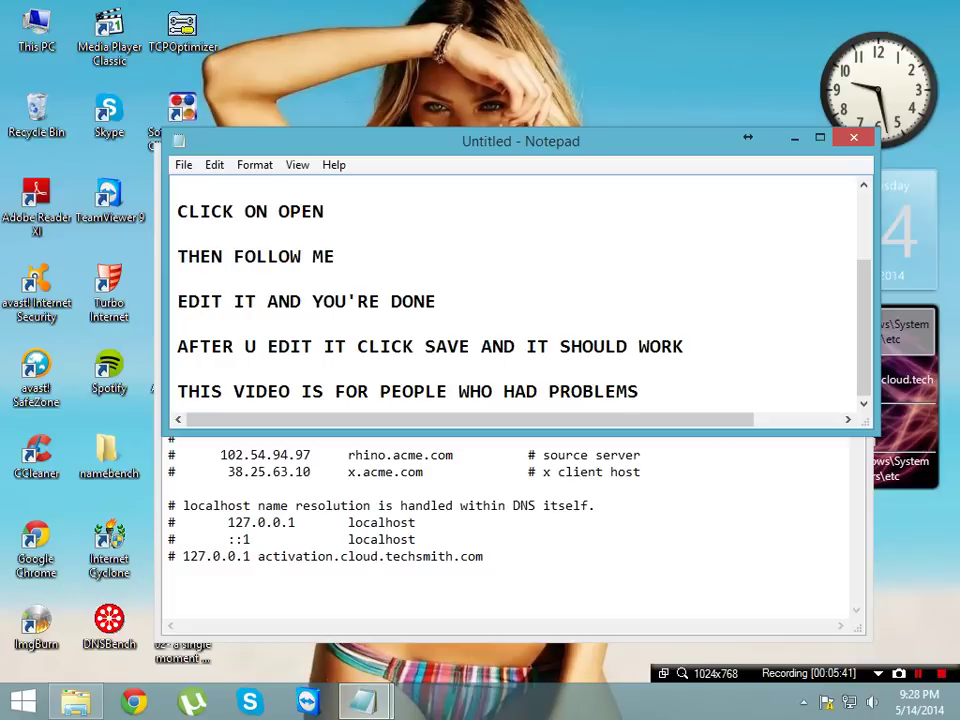